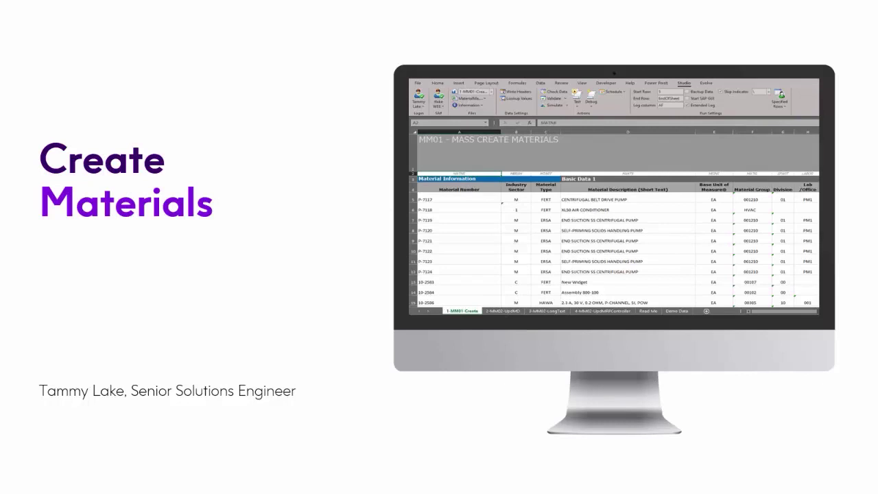
{"action": "key", "text": "Right"}
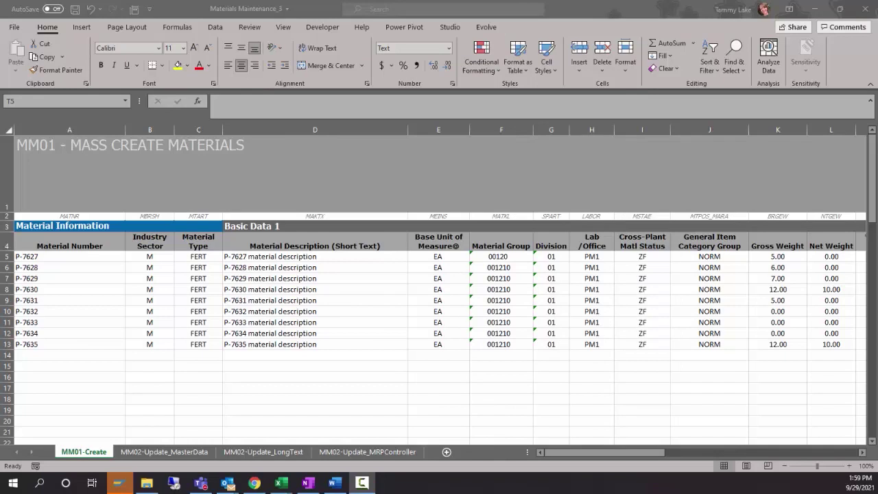
- Check the SAP logon details in the Studio add-in and select the MM01-CreateMaterials script for the sheet
{"action": "left_click", "coordinate": [450, 27]}
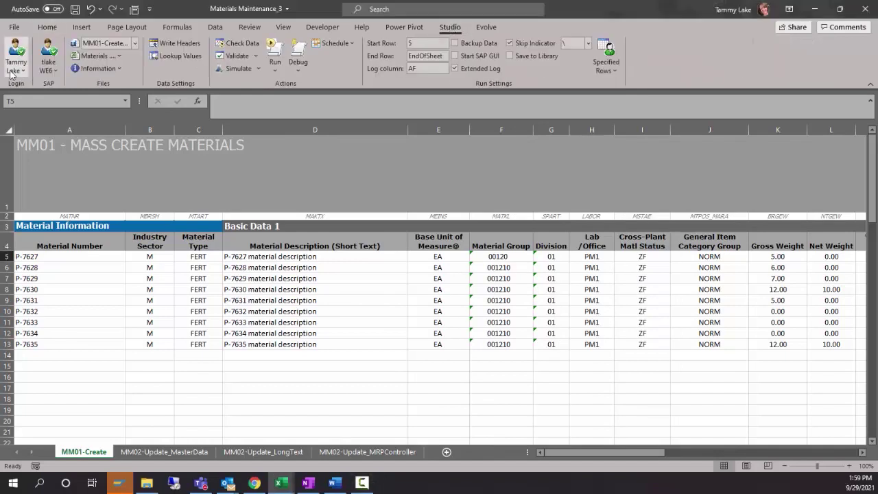
{"action": "left_click", "coordinate": [57, 73]}
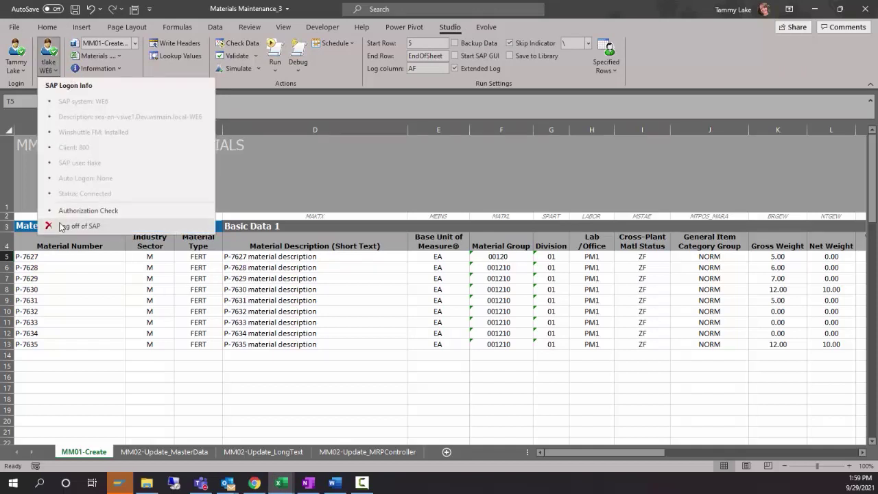
{"action": "left_click", "coordinate": [136, 43]}
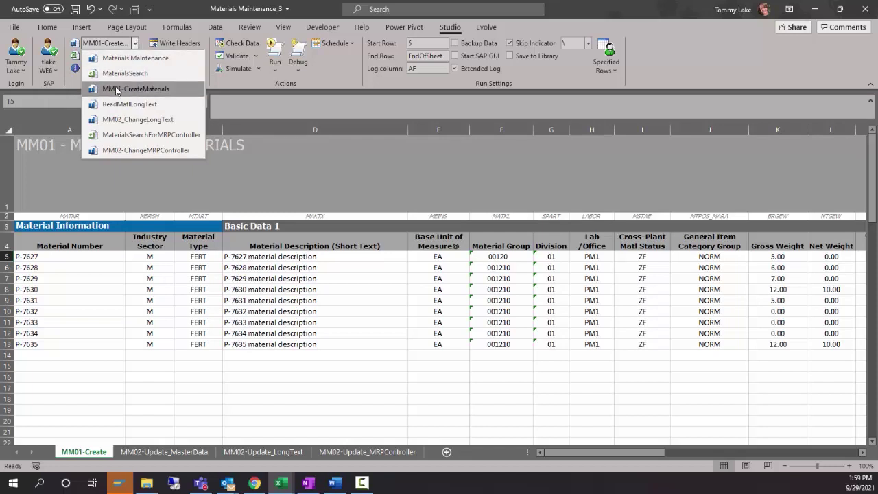
{"action": "left_click", "coordinate": [163, 94]}
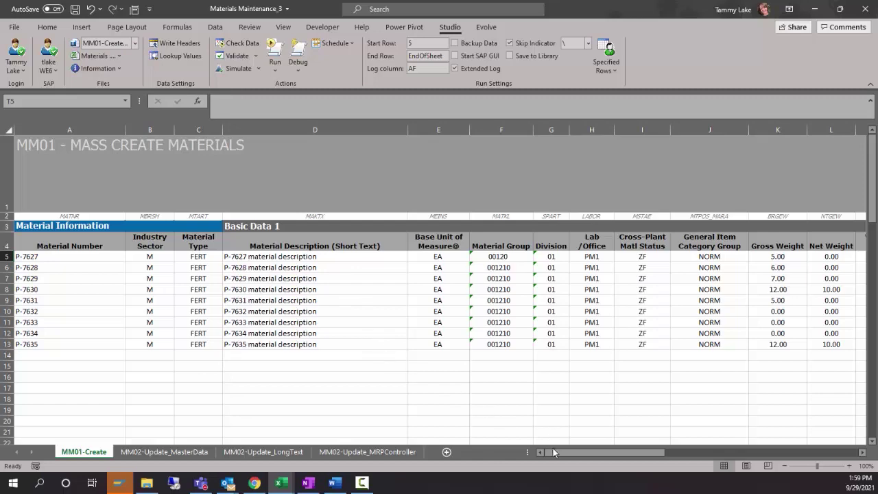
- Look up the SAP values for ABC Indicator, enter C in row 5, and fill it down through row 13
{"action": "mouse_move", "coordinate": [554, 456]}
{"action": "left_mouse_down"}
{"action": "mouse_move", "coordinate": [626, 444]}
{"action": "mouse_move", "coordinate": [669, 451]}
{"action": "mouse_move", "coordinate": [553, 461]}
{"action": "left_mouse_up"}
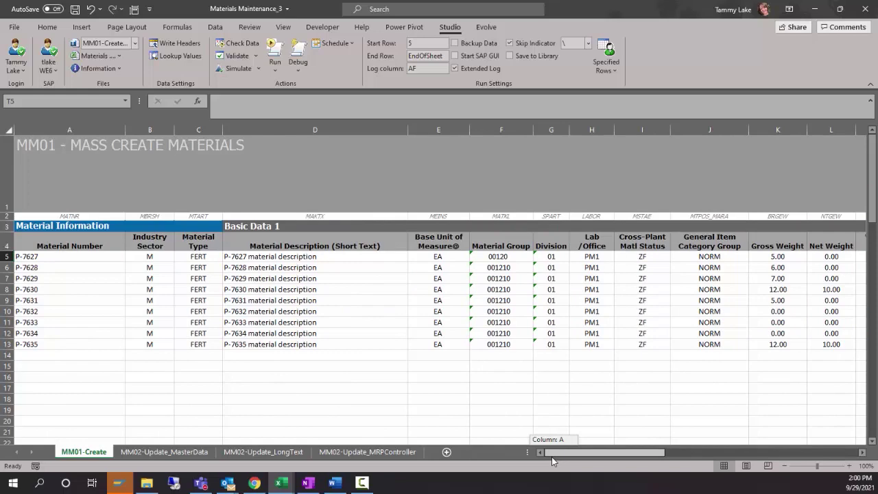
{"action": "left_click_drag", "start_coordinate": [552, 457], "coordinate": [634, 458]}
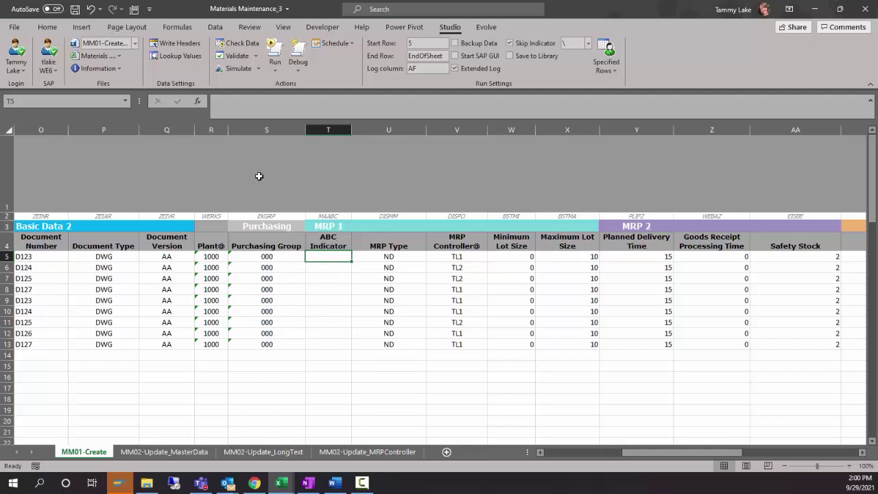
{"action": "left_click", "coordinate": [177, 58]}
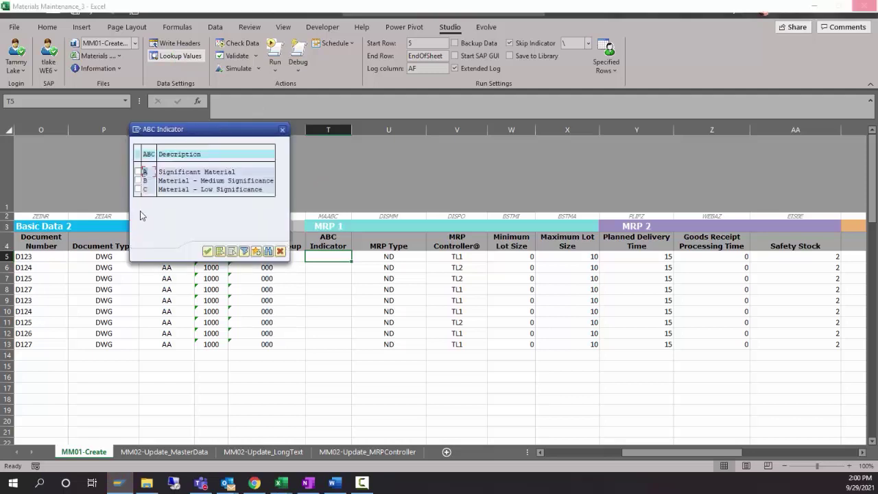
{"action": "left_click", "coordinate": [138, 190]}
{"action": "left_click", "coordinate": [139, 190]}
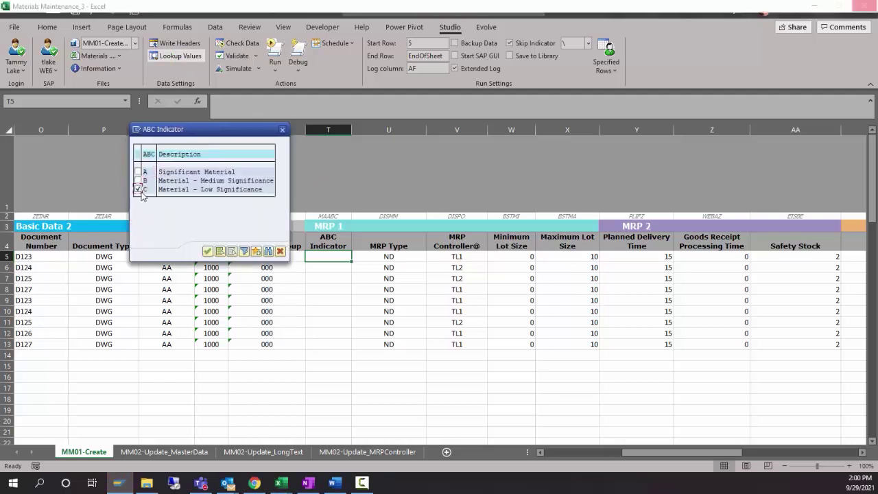
{"action": "left_click", "coordinate": [207, 252]}
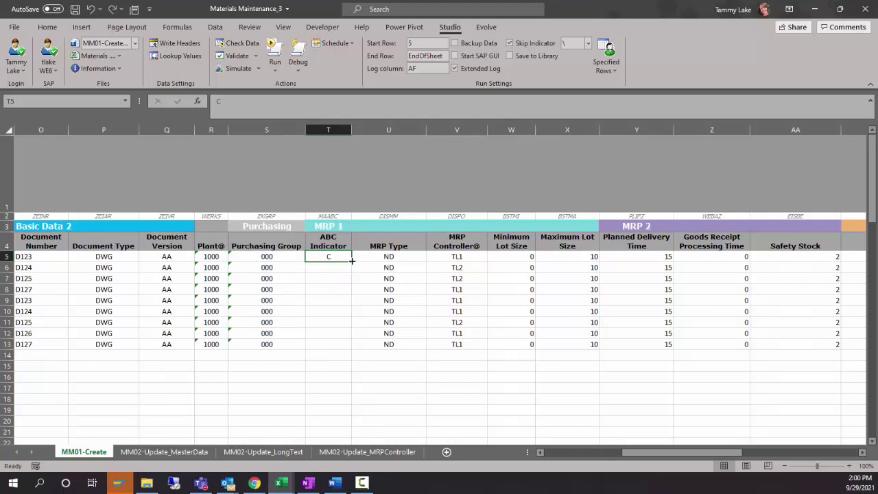
{"action": "left_click_drag", "start_coordinate": [352, 261], "coordinate": [357, 348]}
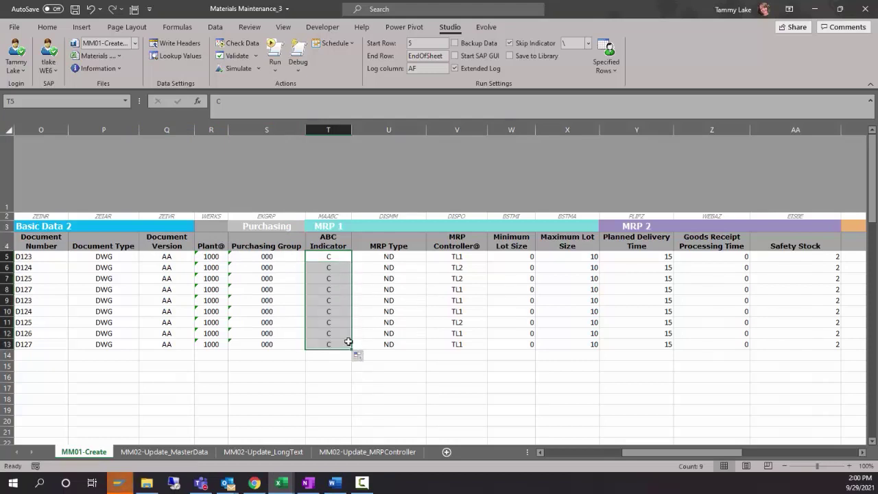
- Enter the invalid ABC Indicator XX in row 12
{"action": "left_click", "coordinate": [337, 332]}
{"action": "type", "text": "X"}
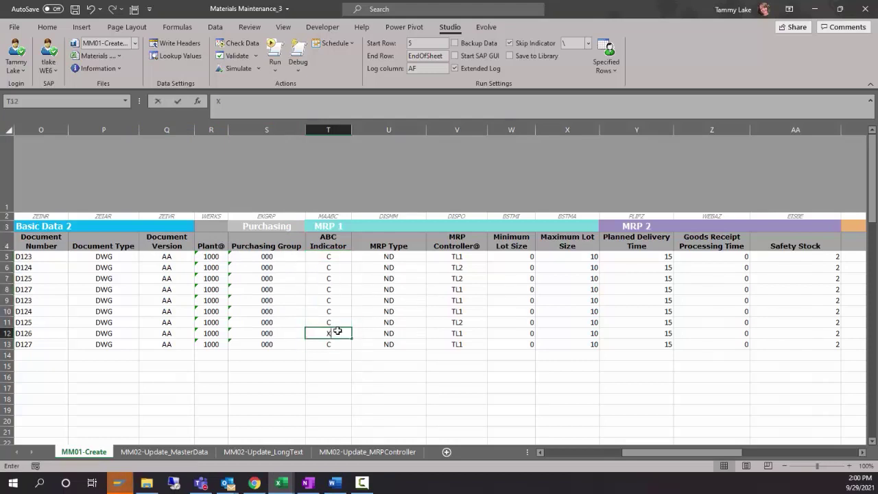
{"action": "type", "text": "X"}
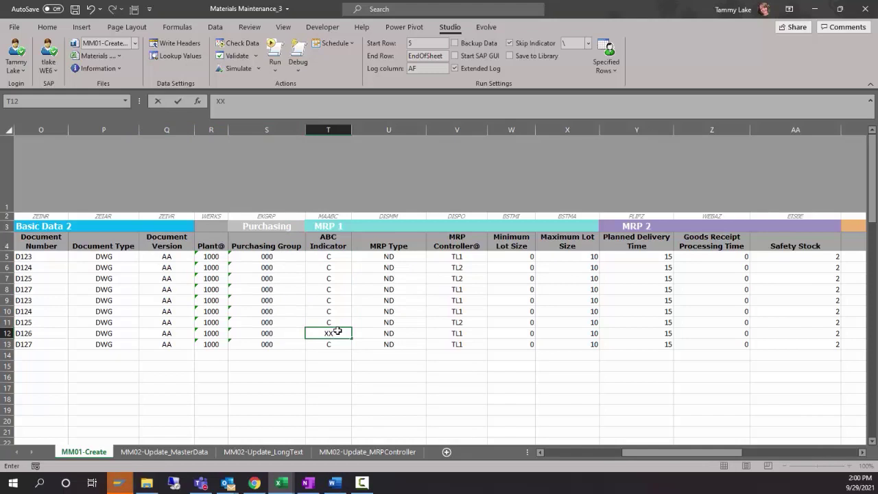
{"action": "key", "text": "Tab"}
- Look up the MRP Controller values for row 12 and overwrite the existing entry with TL2
{"action": "key", "text": "Tab"}
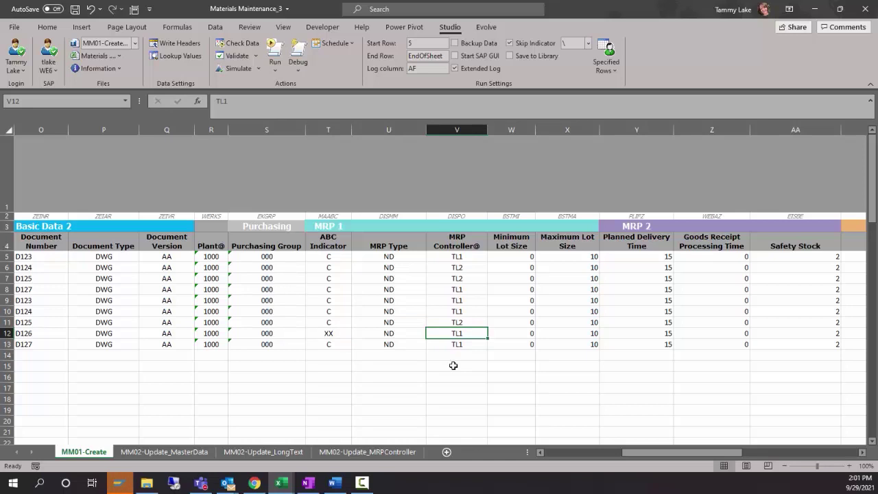
{"action": "left_click", "coordinate": [175, 59]}
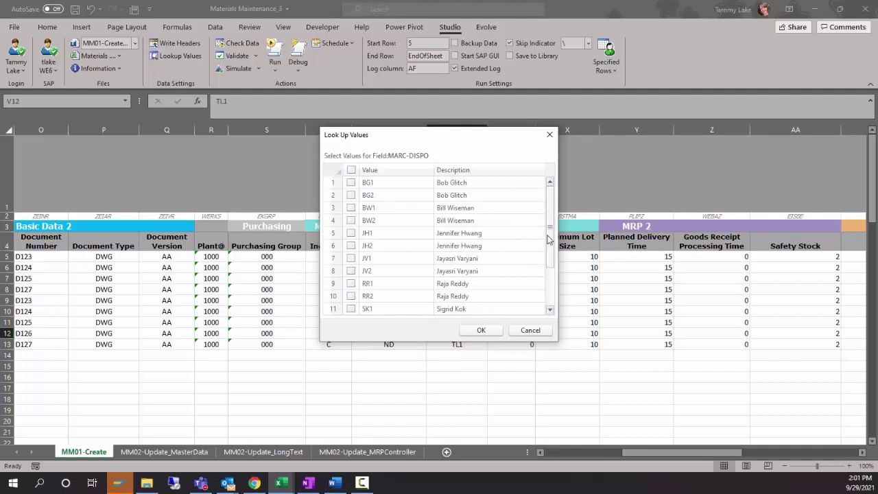
{"action": "left_click_drag", "start_coordinate": [549, 230], "coordinate": [552, 278]}
{"action": "left_click_drag", "start_coordinate": [471, 141], "coordinate": [348, 144]}
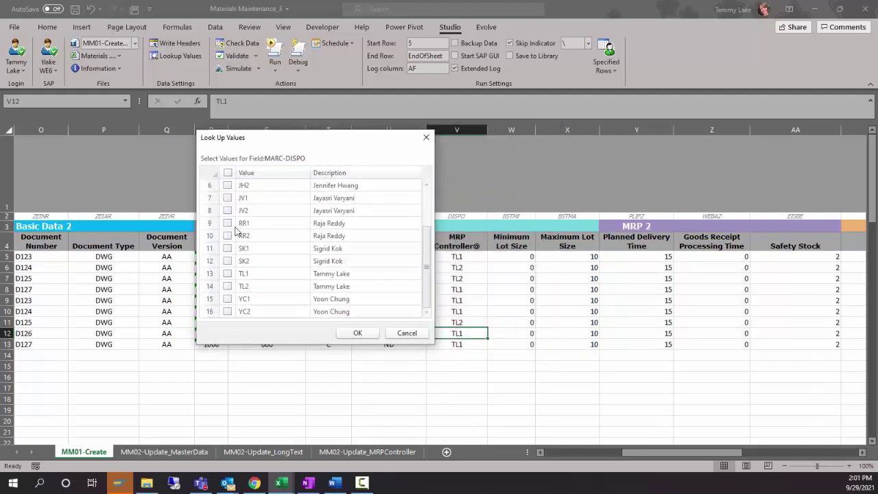
{"action": "left_click", "coordinate": [227, 289]}
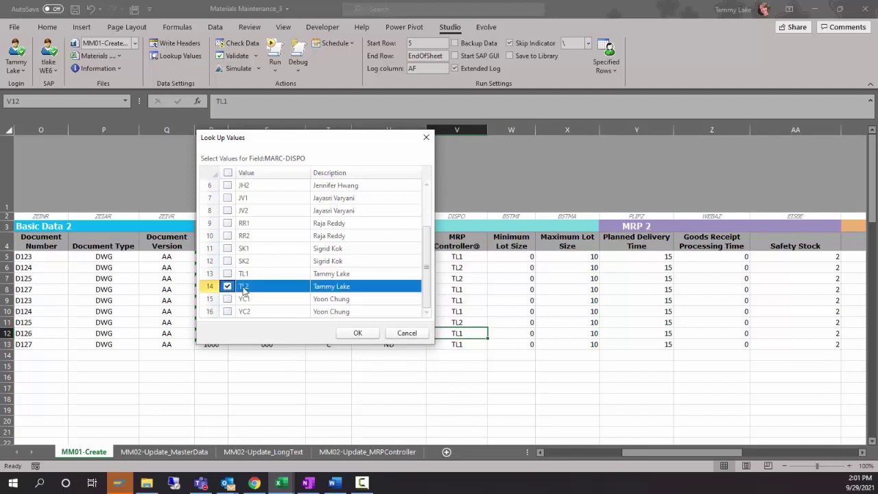
{"action": "left_click", "coordinate": [363, 334]}
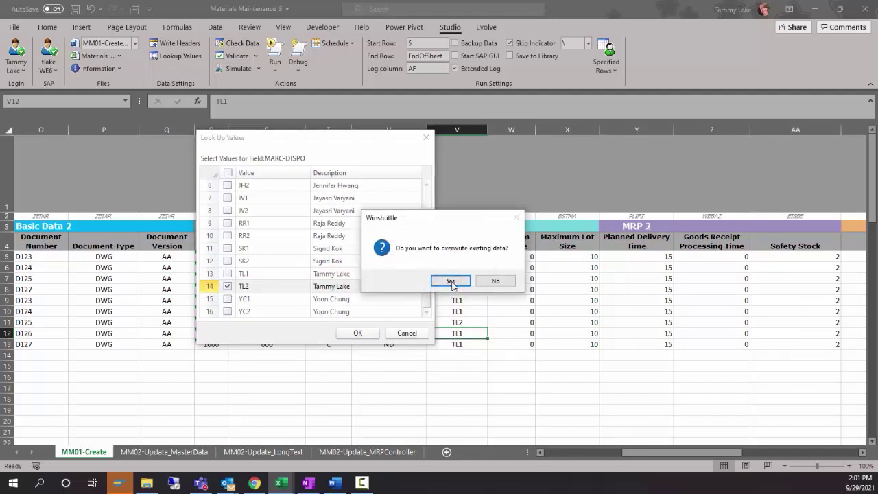
{"action": "left_click", "coordinate": [452, 281]}
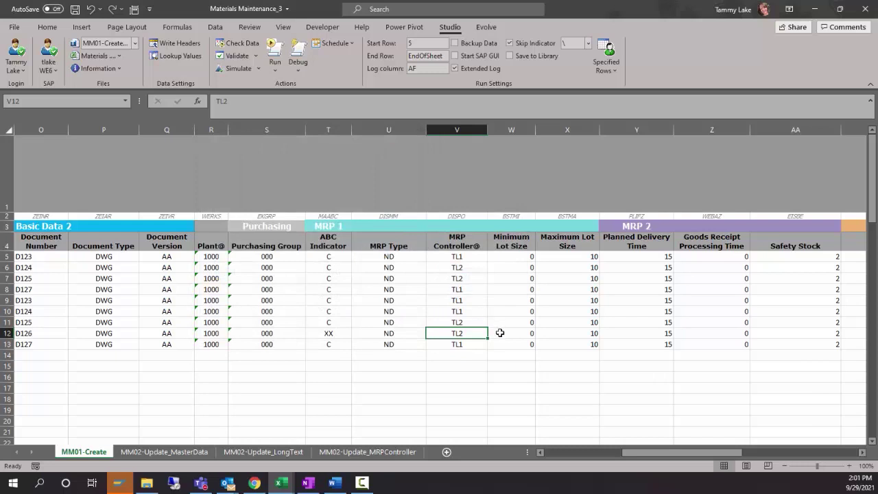
- Change the MRP Controller in row 10 to the invalid value TL11
{"action": "double_click", "coordinate": [470, 312]}
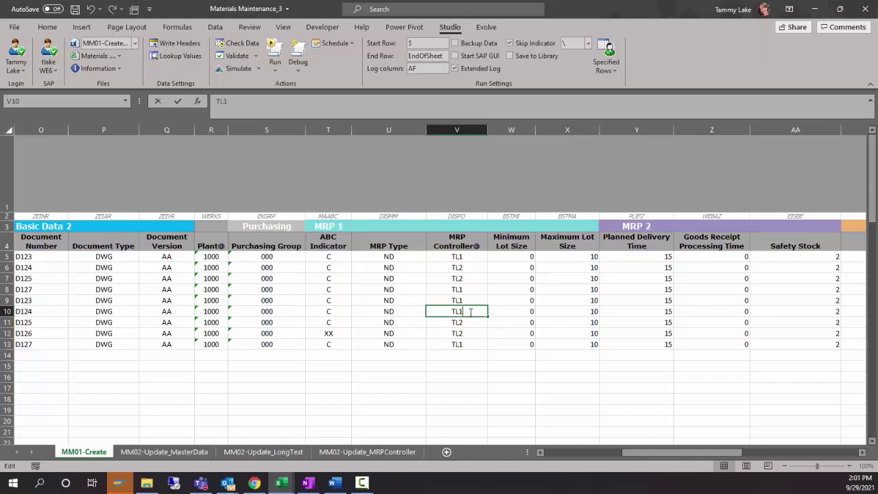
{"action": "type", "text": "1"}
{"action": "key", "text": "Return"}
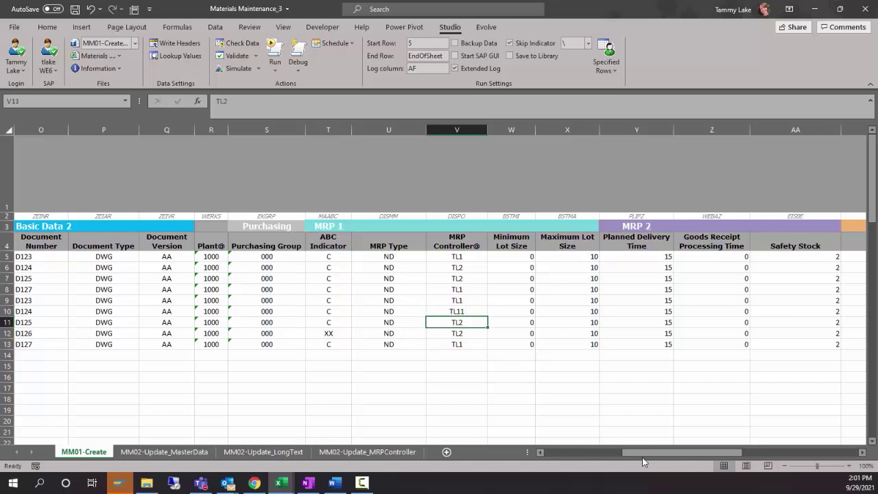
- Validate all the material rows against SAP without posting them
{"action": "left_click_drag", "start_coordinate": [645, 453], "coordinate": [719, 453]}
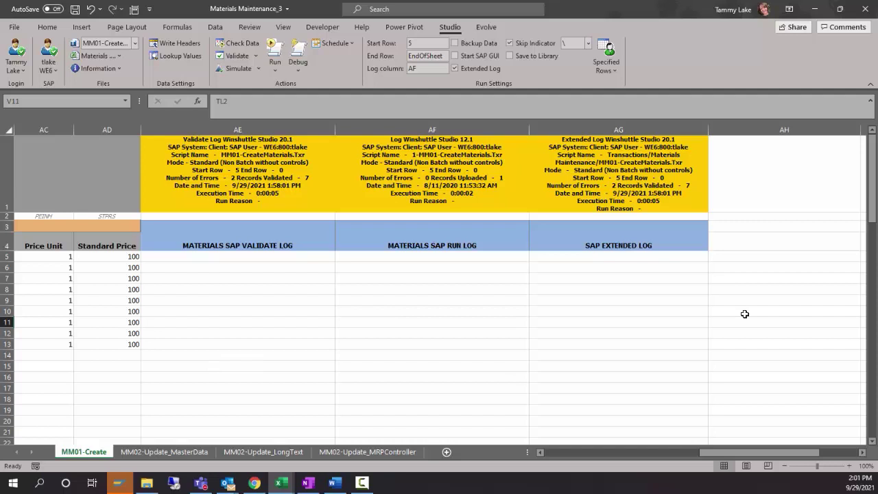
{"action": "left_click", "coordinate": [231, 58]}
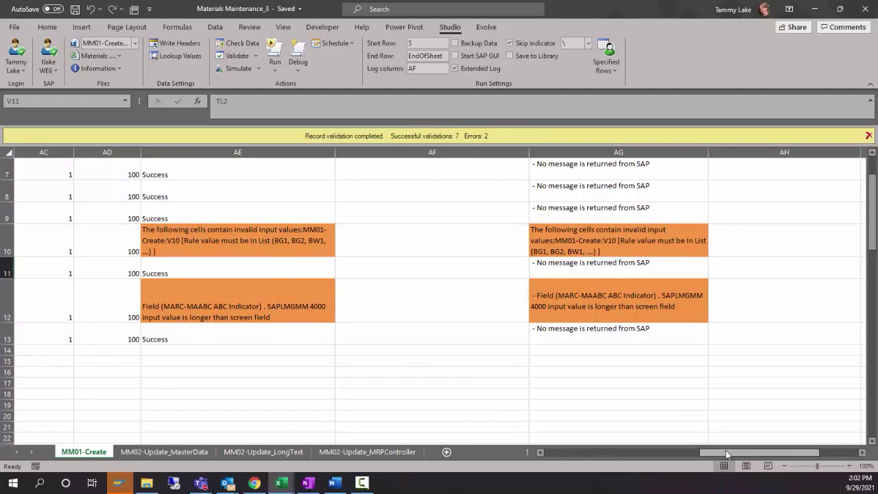
- Correct the MRP Controller in row 10 to TL1
{"action": "left_click_drag", "start_coordinate": [727, 451], "coordinate": [695, 458]}
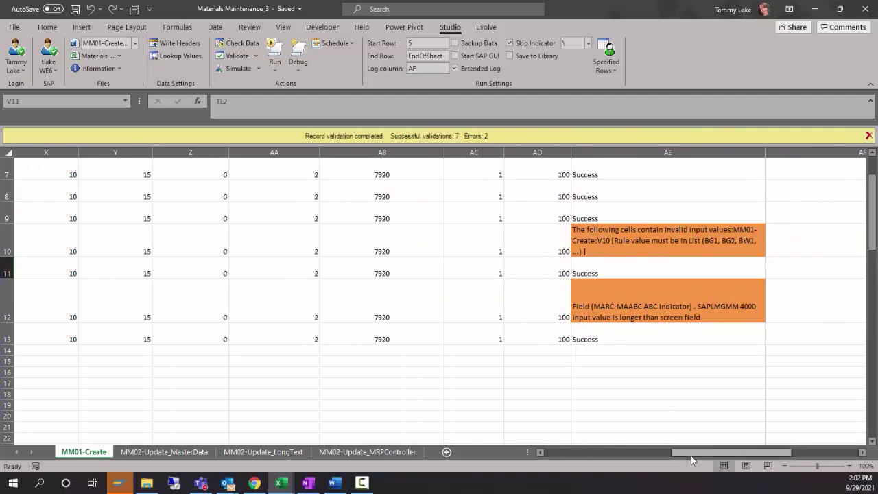
{"action": "left_click_drag", "start_coordinate": [691, 453], "coordinate": [666, 456]}
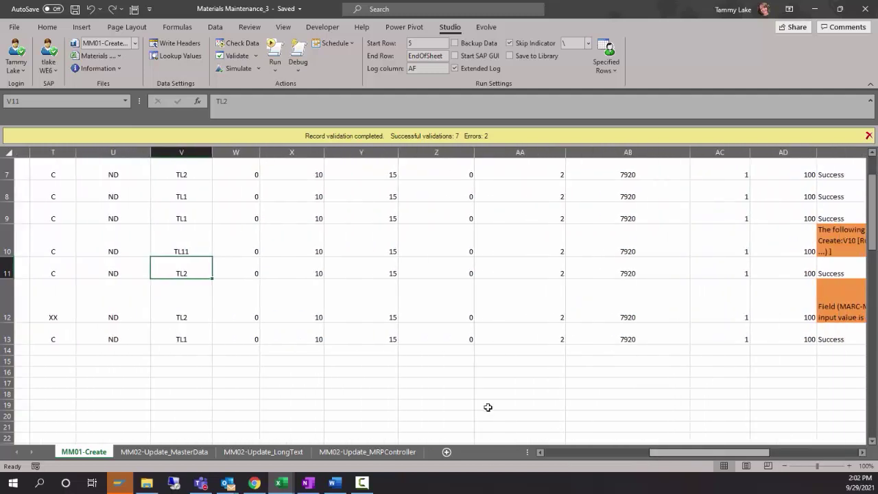
{"action": "left_click", "coordinate": [181, 251]}
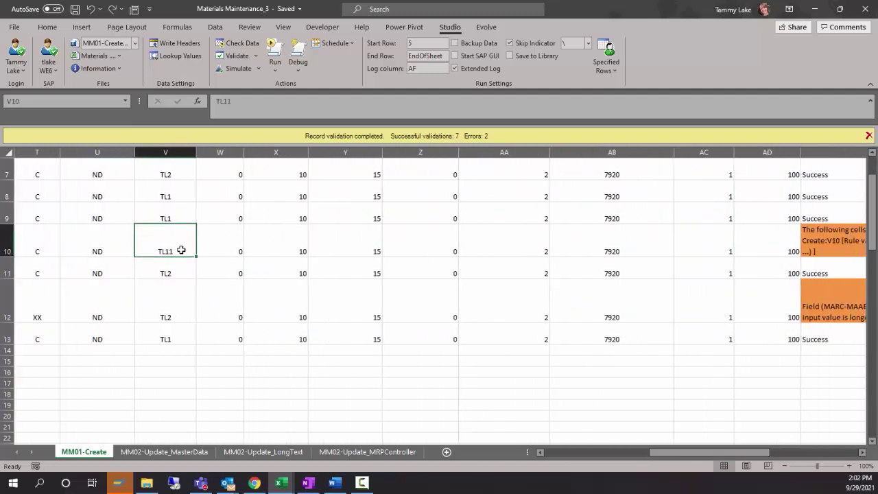
{"action": "double_click", "coordinate": [181, 250]}
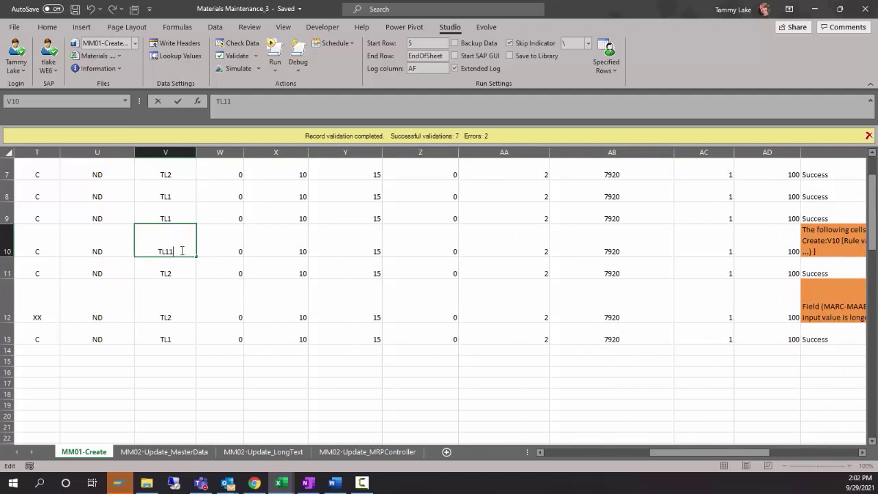
{"action": "key", "text": "BackSpace"}
{"action": "key", "text": "Return"}
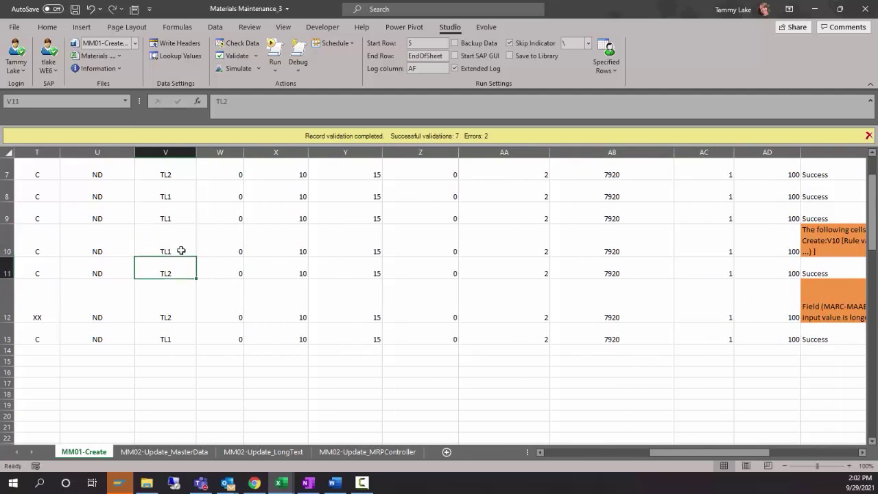
- Check the validation error logged for row 12 and set that row's ABC Indicator to C
{"action": "left_click_drag", "start_coordinate": [718, 453], "coordinate": [728, 453]}
{"action": "left_click", "coordinate": [755, 306]}
{"action": "left_click_drag", "start_coordinate": [673, 451], "coordinate": [645, 451]}
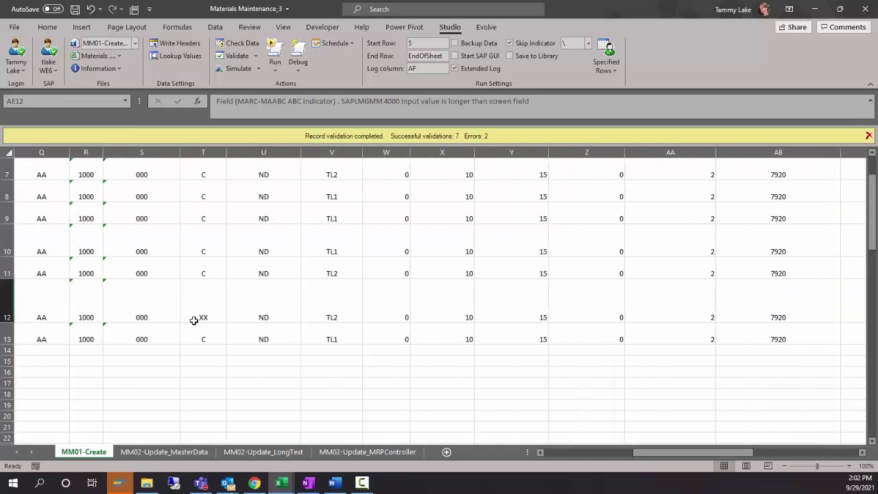
{"action": "left_click", "coordinate": [199, 317]}
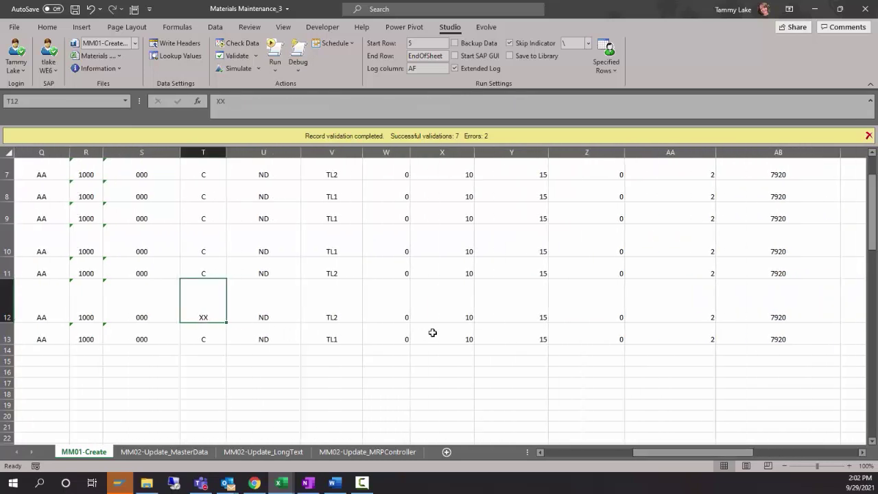
{"action": "type", "text": "C"}
{"action": "key", "text": "Return"}
- Validate only the error rows again
{"action": "left_click_drag", "start_coordinate": [648, 455], "coordinate": [678, 451]}
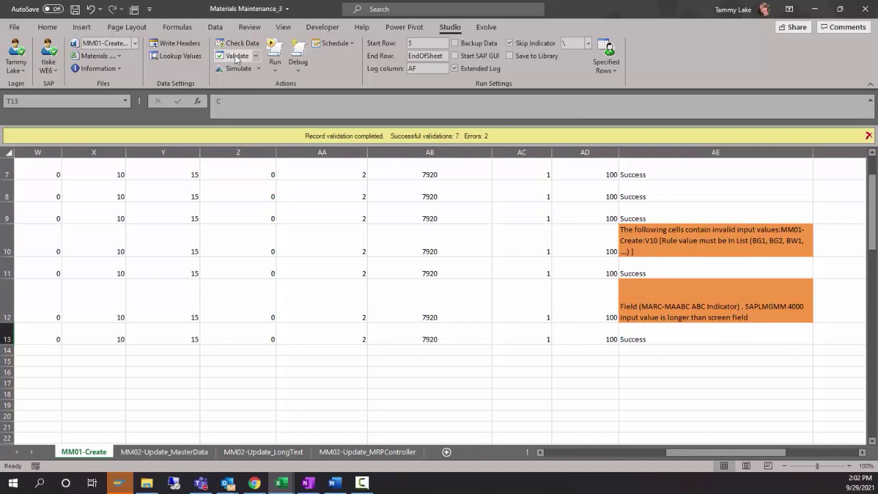
{"action": "left_click", "coordinate": [257, 56]}
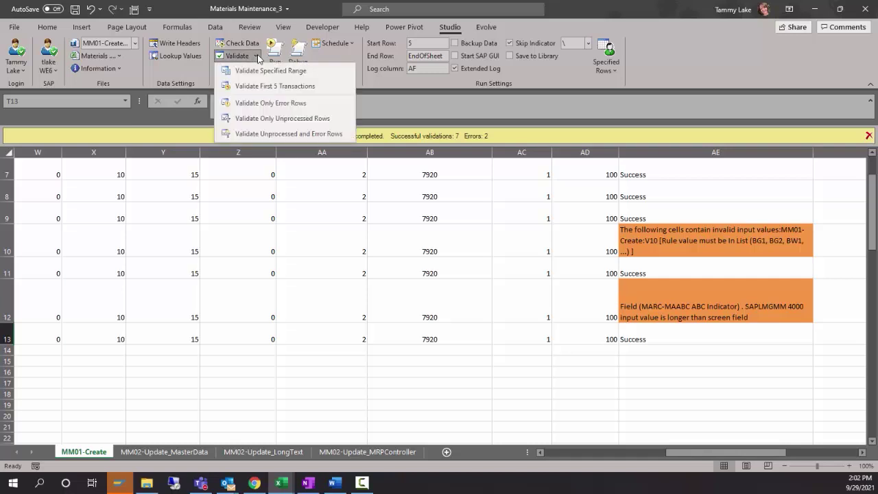
{"action": "left_click", "coordinate": [259, 104]}
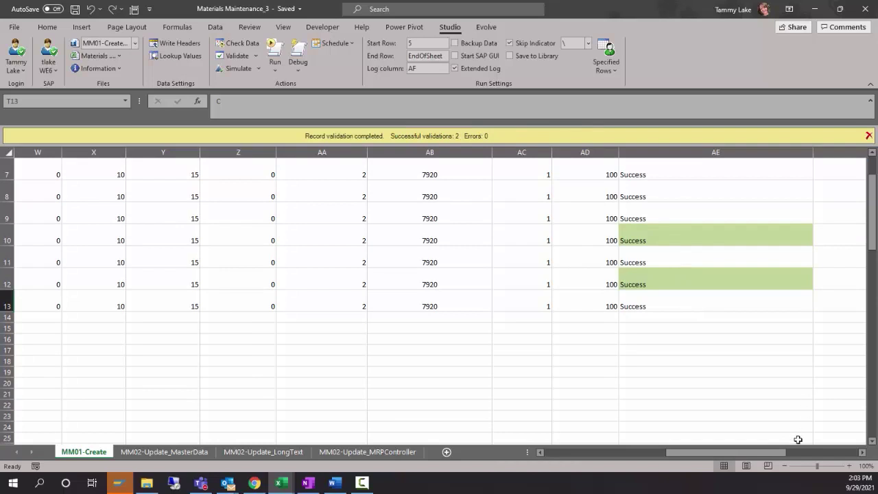
- Review the validation log and run the script to create the materials in SAP
{"action": "scroll", "coordinate": [798, 440], "scroll_direction": "up", "scroll_amount": 2}
{"action": "scroll", "coordinate": [776, 398], "scroll_direction": "down", "scroll_amount": 1}
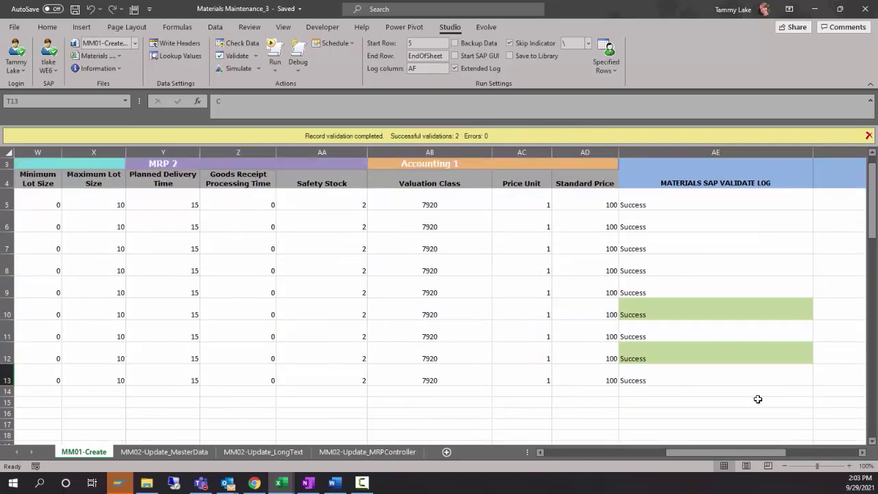
{"action": "left_click", "coordinate": [275, 53]}
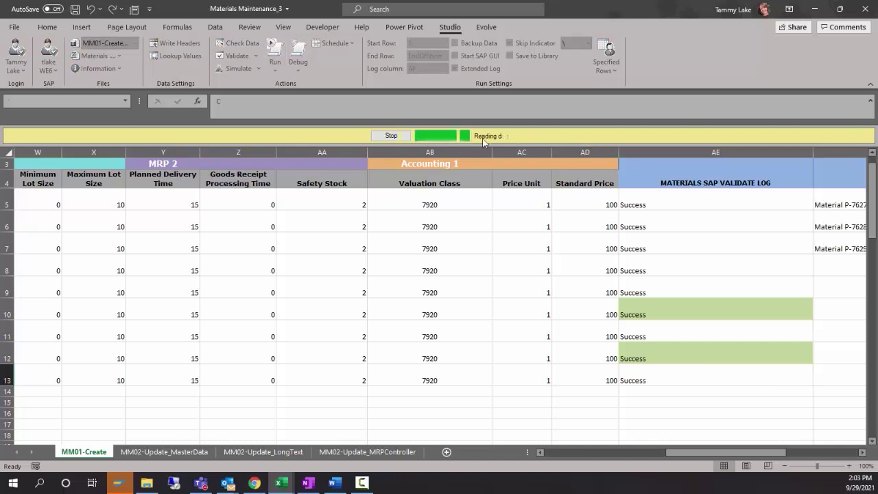
- Review the run and extended logs of the created materials, and view the list of scripts linked to the workbook
{"action": "left_click_drag", "start_coordinate": [727, 452], "coordinate": [747, 455]}
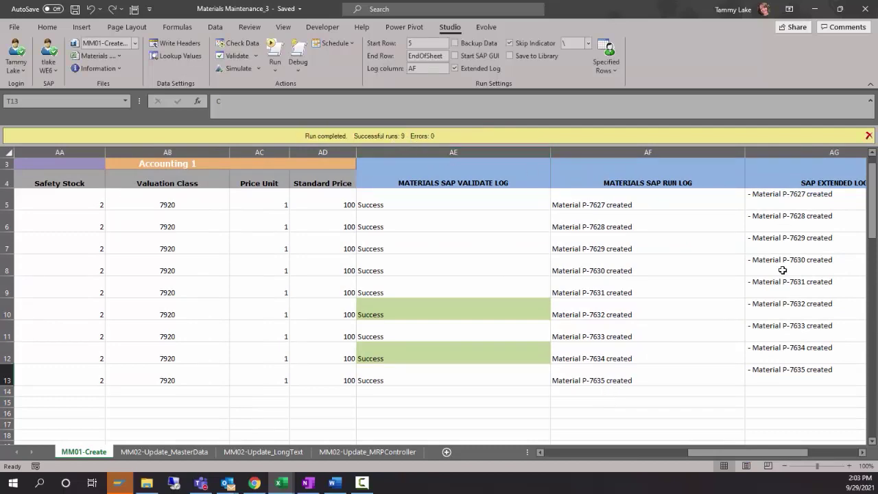
{"action": "scroll", "coordinate": [783, 267], "scroll_direction": "up", "scroll_amount": 1}
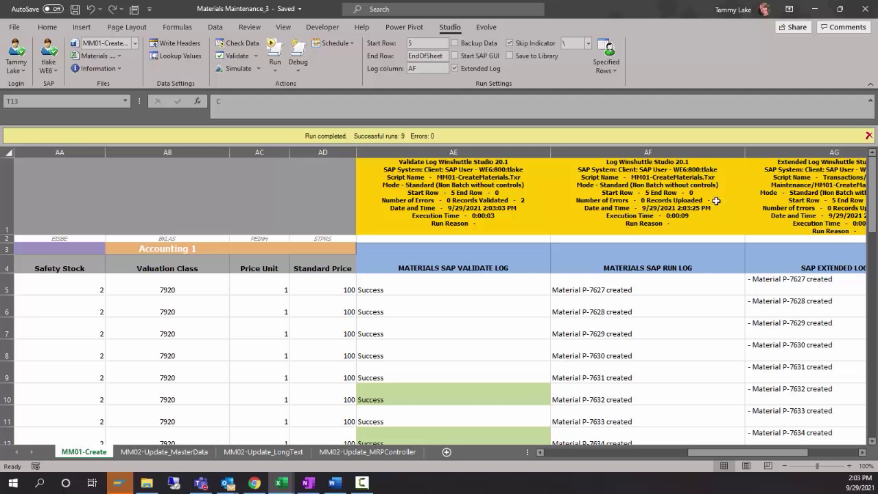
{"action": "left_click_drag", "start_coordinate": [700, 453], "coordinate": [639, 458]}
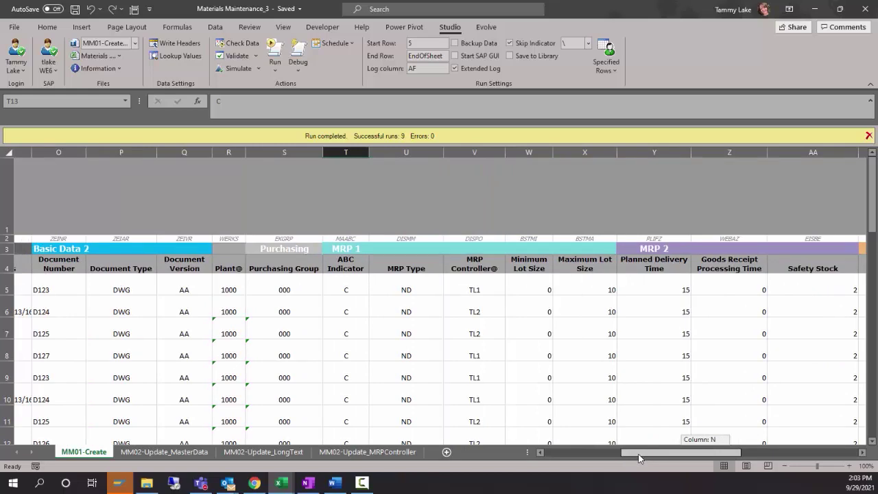
{"action": "left_click_drag", "start_coordinate": [638, 458], "coordinate": [559, 461]}
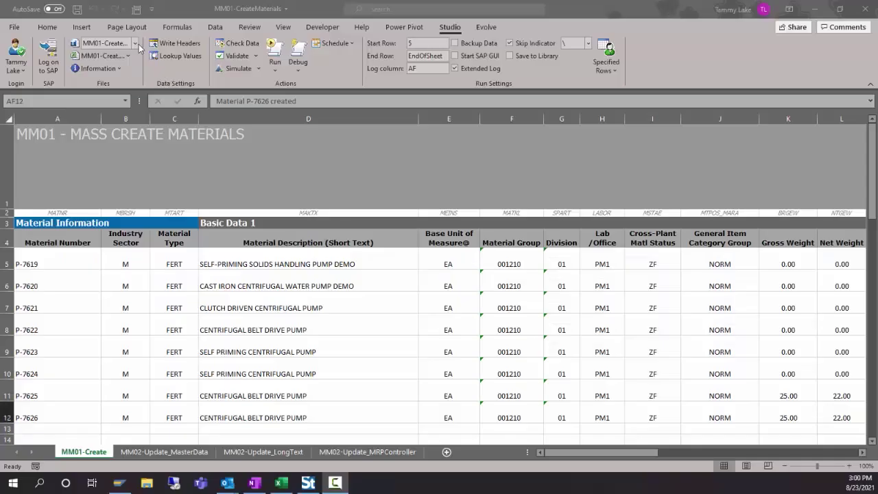
{"action": "left_click", "coordinate": [136, 43]}
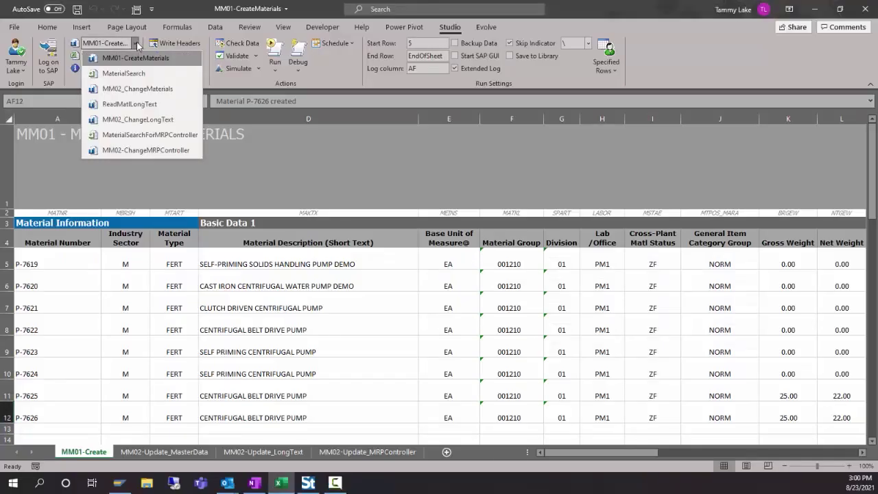
{"action": "left_click", "coordinate": [178, 57]}
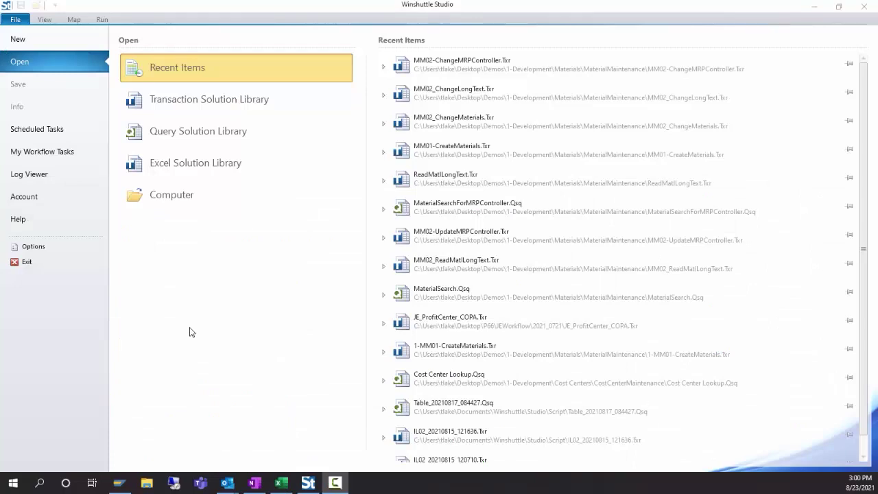
- Create a new transaction script in Winshuttle Studio using the SAP recording method
{"action": "left_click", "coordinate": [27, 39]}
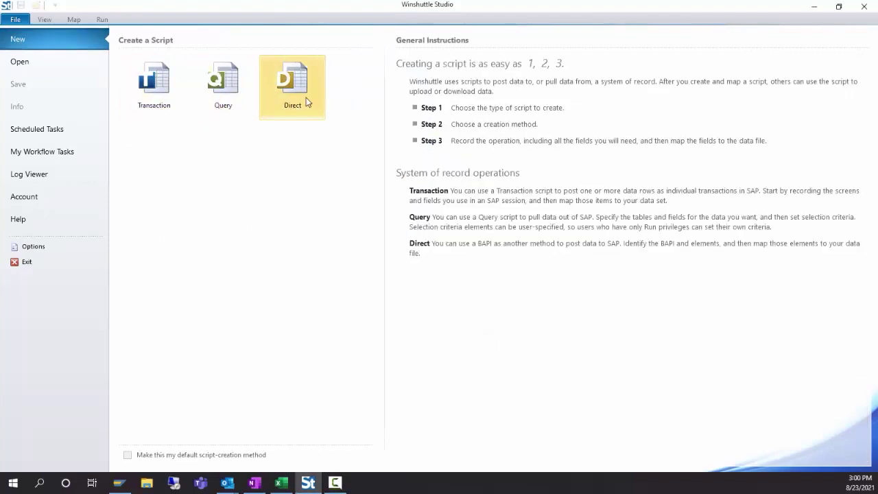
{"action": "left_click", "coordinate": [151, 86]}
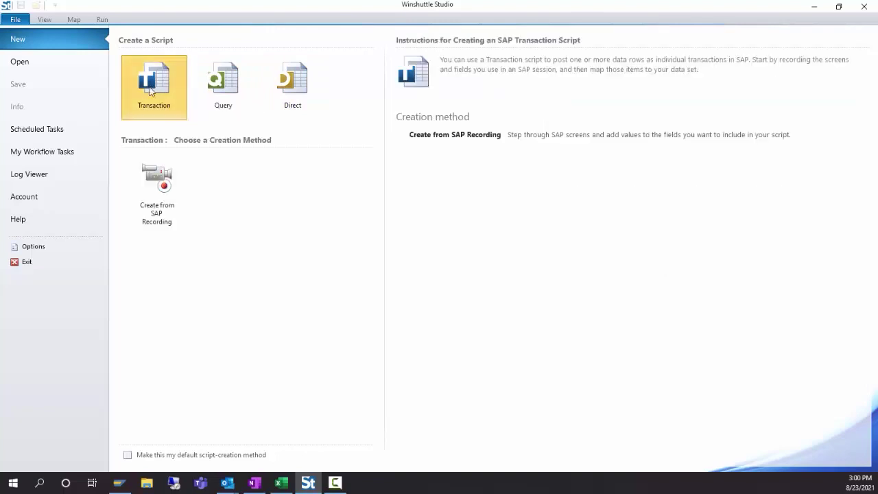
{"action": "left_click", "coordinate": [152, 221]}
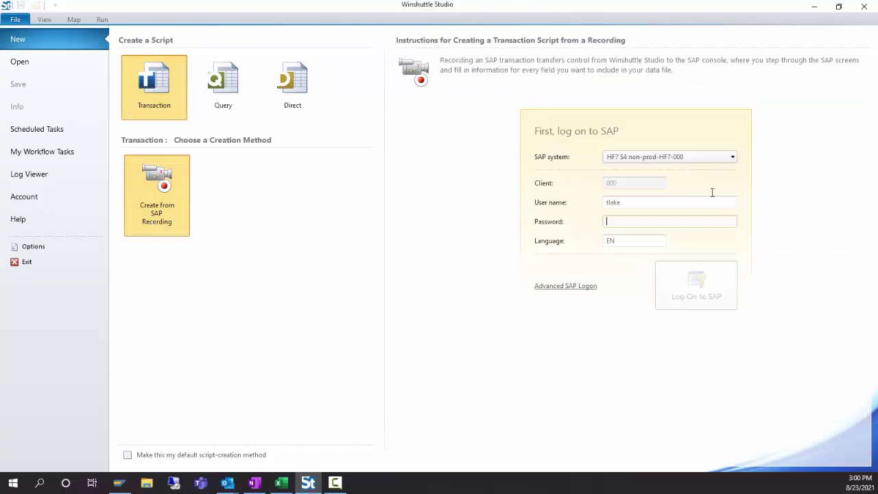
- Log on to SAP system WE6 with the saved auto logon credentials and start recording transaction MM01
{"action": "left_click", "coordinate": [695, 157]}
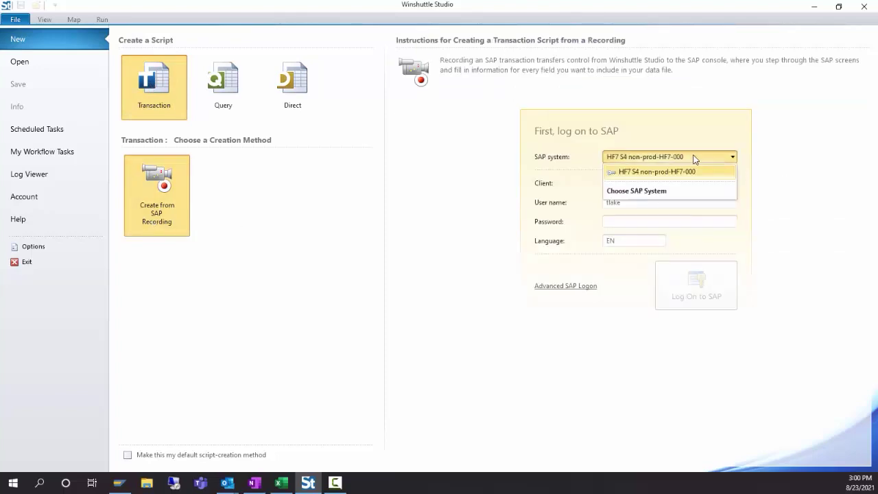
{"action": "left_click", "coordinate": [644, 191]}
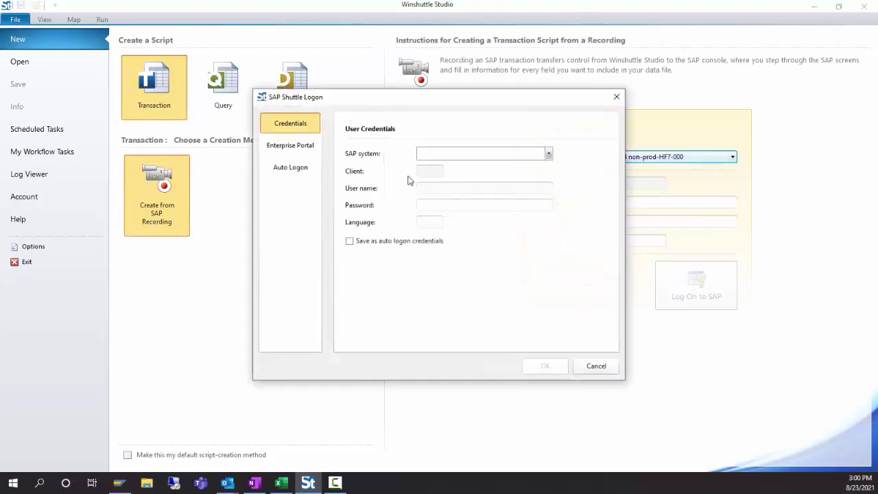
{"action": "left_click", "coordinate": [277, 171]}
{"action": "left_click", "coordinate": [354, 165]}
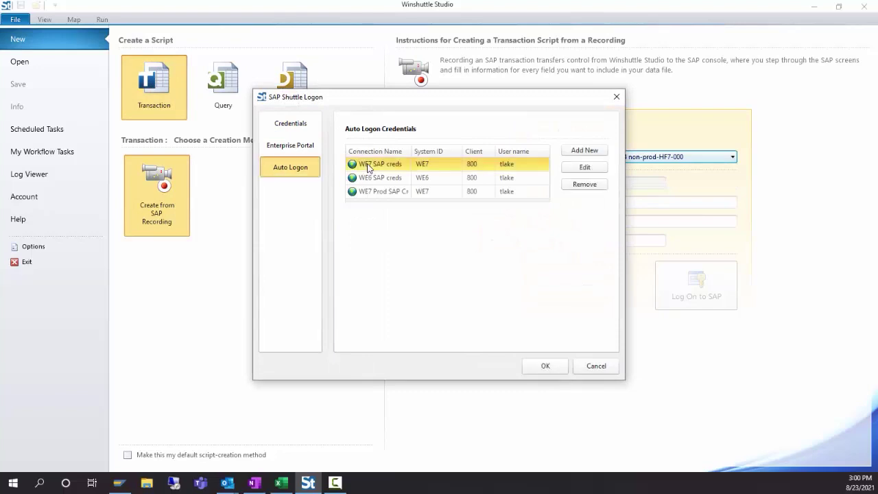
{"action": "left_click", "coordinate": [567, 371]}
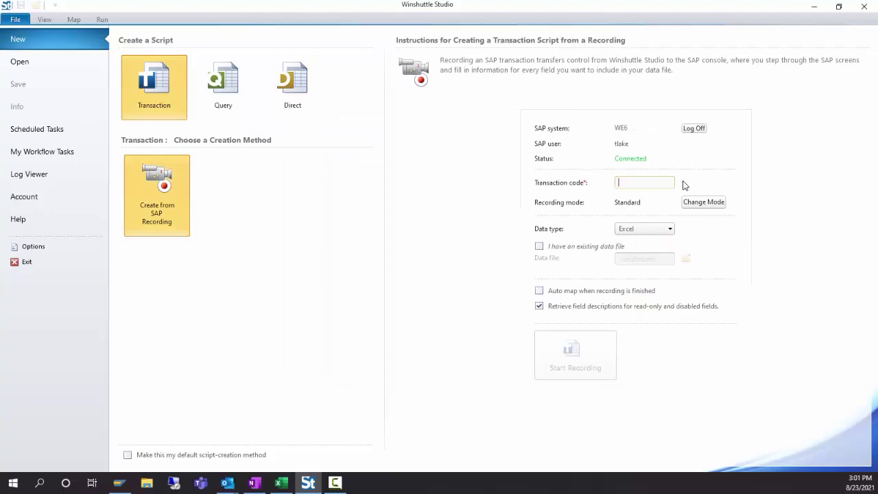
{"action": "type", "text": "MM01"}
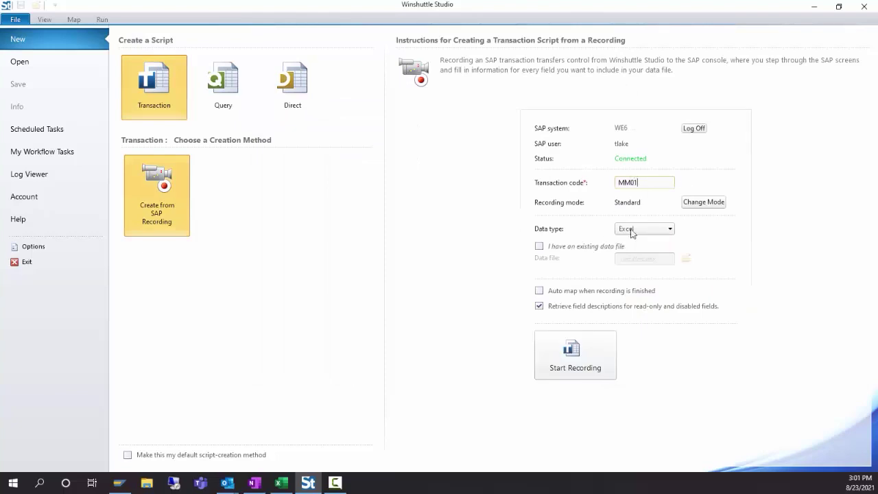
{"action": "left_click", "coordinate": [576, 371]}
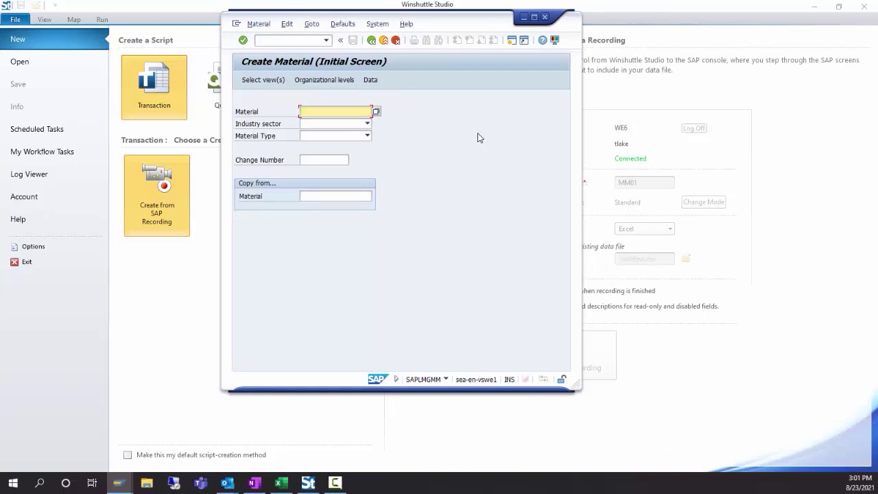
- Enter material P-7227 with industry sector Mechanical Engineering and material type Finished product, and proceed to the view selection
{"action": "left_click", "coordinate": [338, 111]}
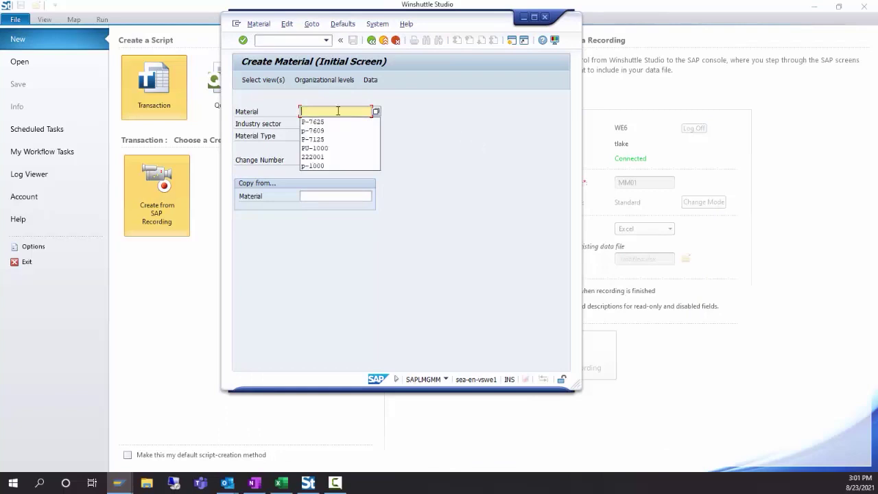
{"action": "type", "text": "P-7227"}
{"action": "left_click", "coordinate": [367, 123]}
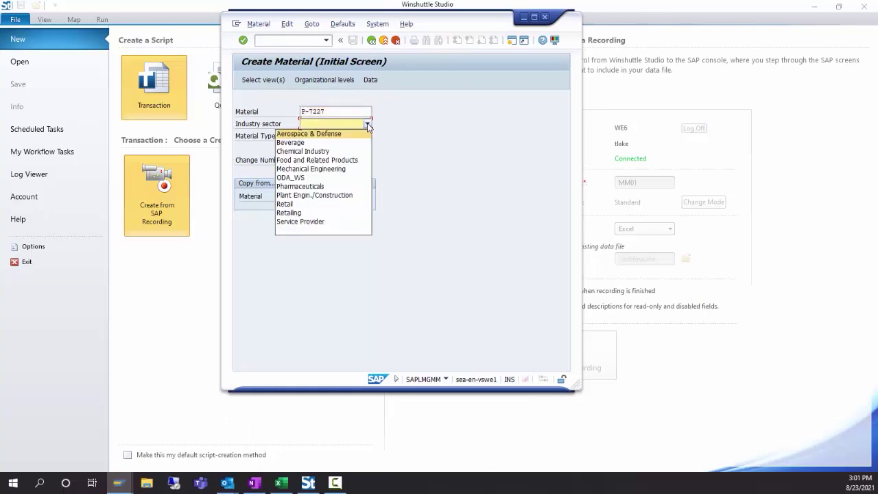
{"action": "left_click", "coordinate": [313, 169]}
{"action": "left_click", "coordinate": [367, 135]}
{"action": "left_click", "coordinate": [311, 198]}
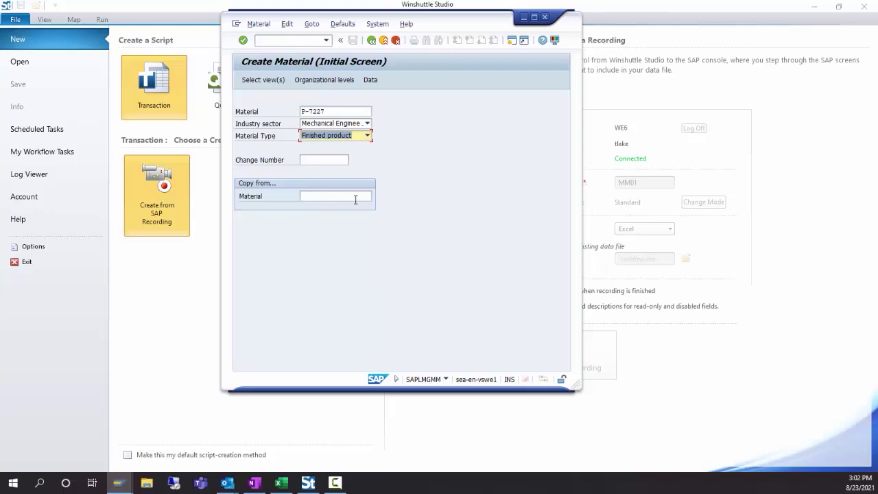
{"action": "key", "text": "Return"}
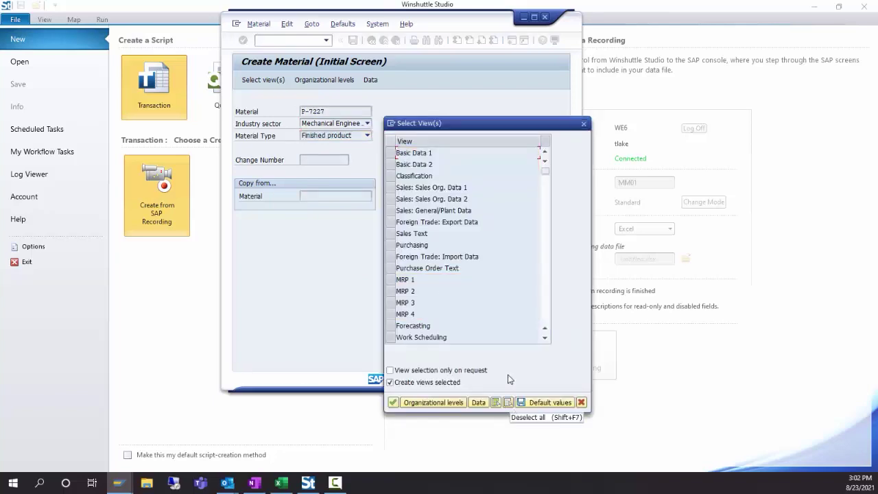
- Select the Basic Data 1 view and enter the short text "description", base unit of measure EA and division 00
{"action": "left_click", "coordinate": [409, 154]}
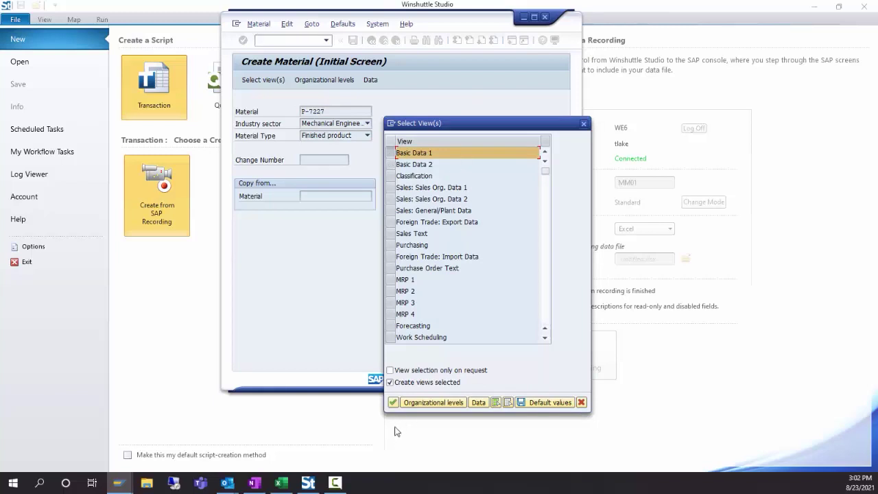
{"action": "left_click", "coordinate": [393, 402]}
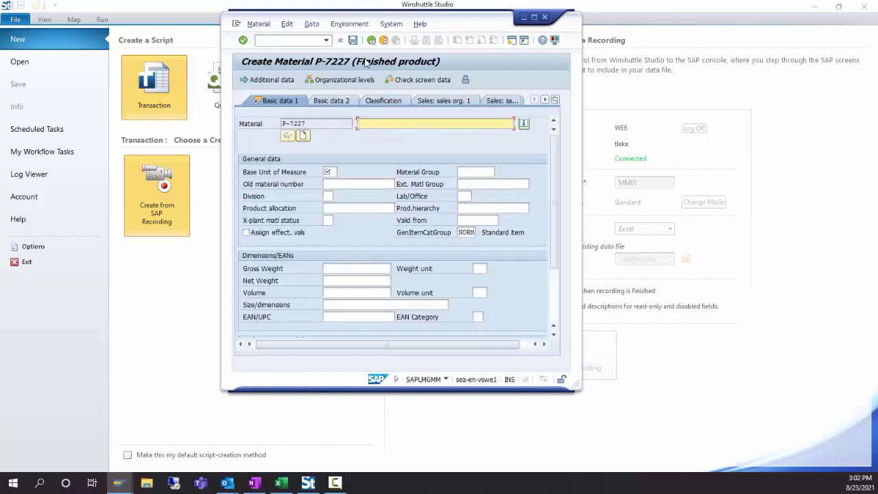
{"action": "type", "text": "description"}
{"action": "left_click", "coordinate": [328, 172]}
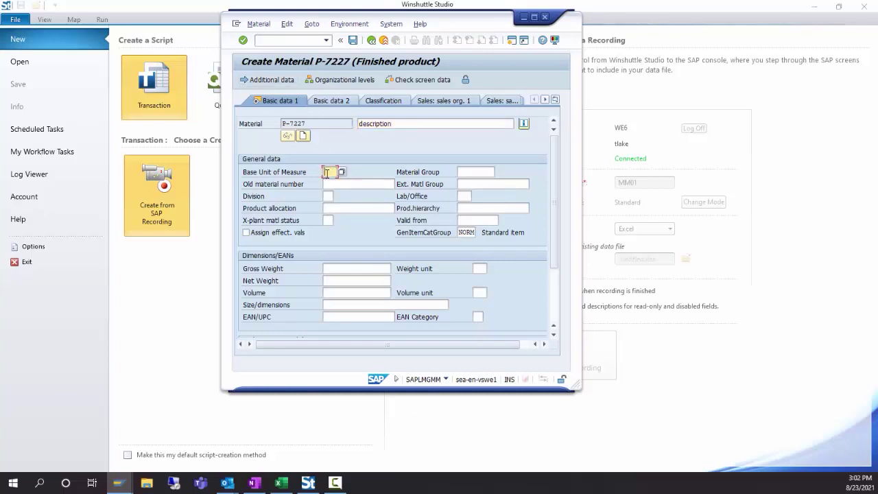
{"action": "type", "text": "EA"}
{"action": "left_click", "coordinate": [329, 196]}
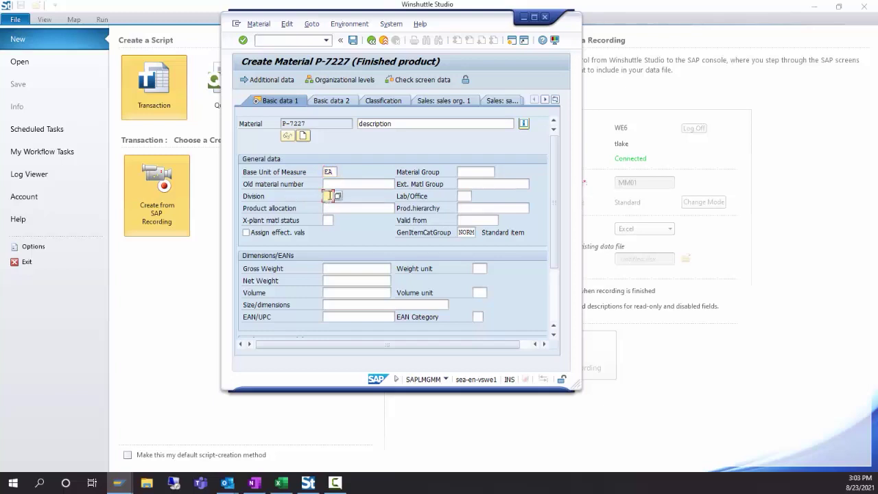
{"action": "type", "text": "00"}
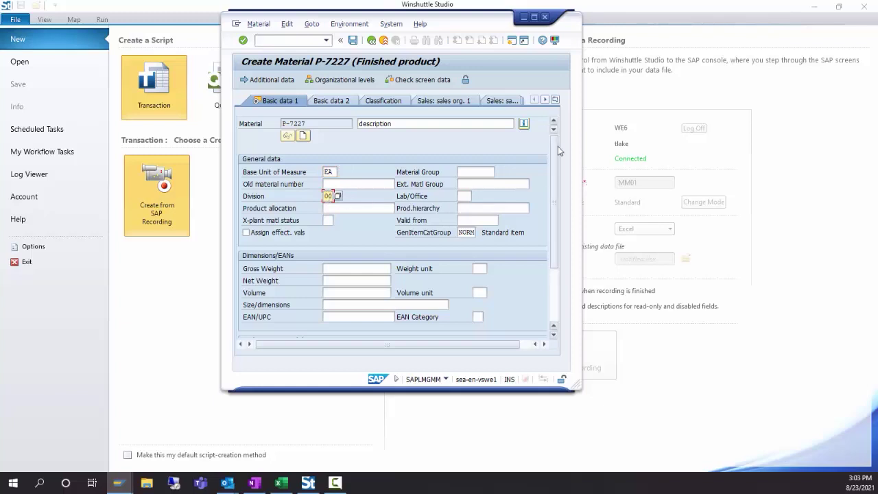
- In Basic Data 2, enter design drawing document 123 with document type dwg and document version AA
{"action": "left_click", "coordinate": [556, 99]}
{"action": "left_click", "coordinate": [584, 124]}
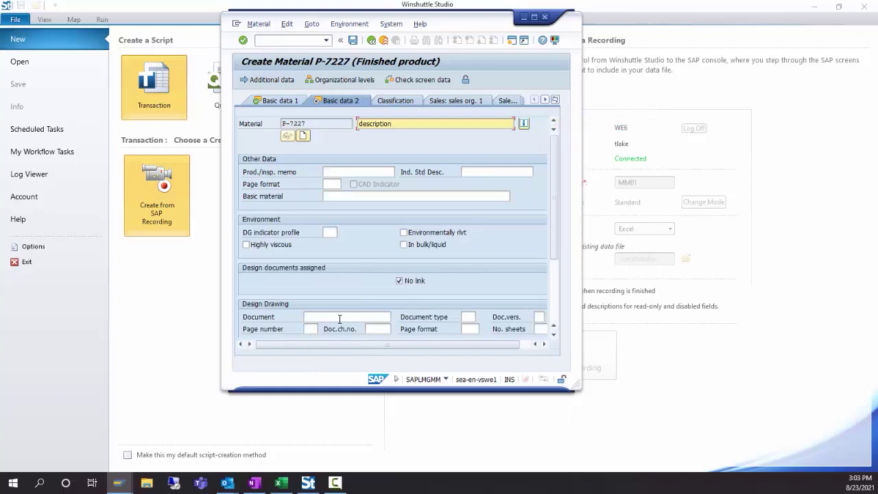
{"action": "left_click", "coordinate": [339, 316]}
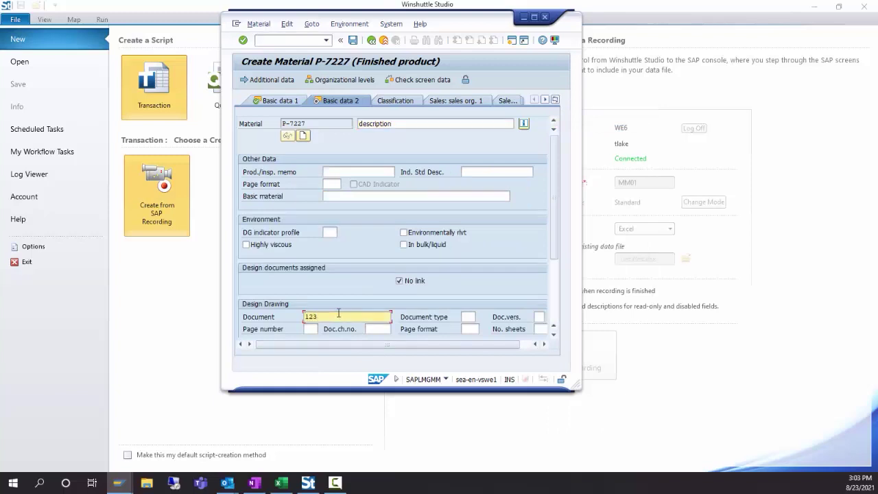
{"action": "left_click", "coordinate": [468, 316]}
{"action": "type", "text": "dwg"}
{"action": "key", "text": "Tab"}
{"action": "type", "text": "AA"}
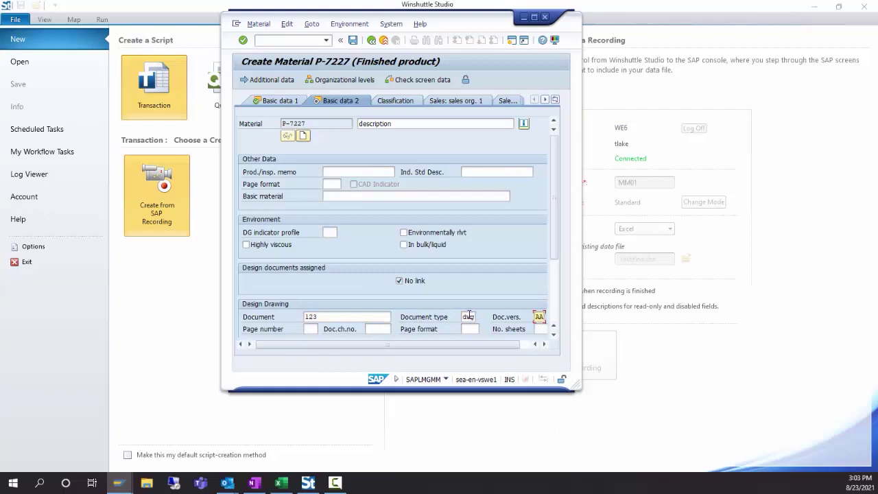
- Proceed to the MRP 1 view for plant 1000 and set the MRP type to nd
{"action": "key", "text": "Return"}
{"action": "key", "text": "Return"}
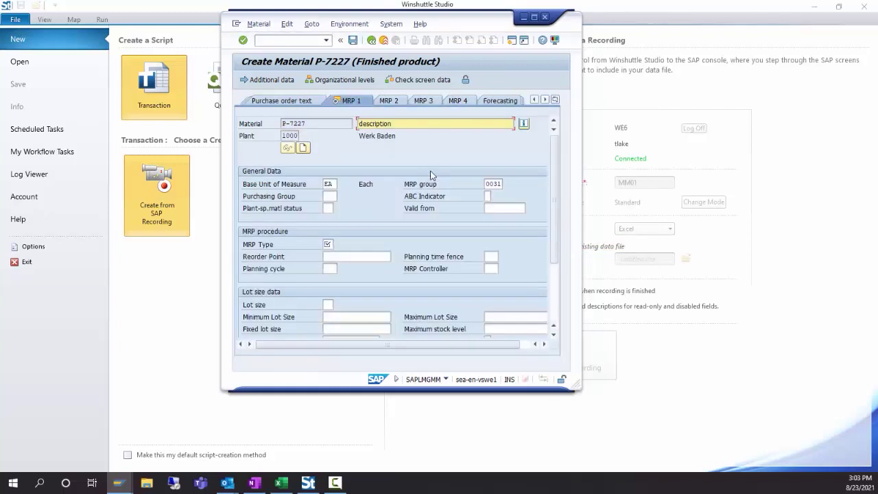
{"action": "left_click", "coordinate": [328, 244]}
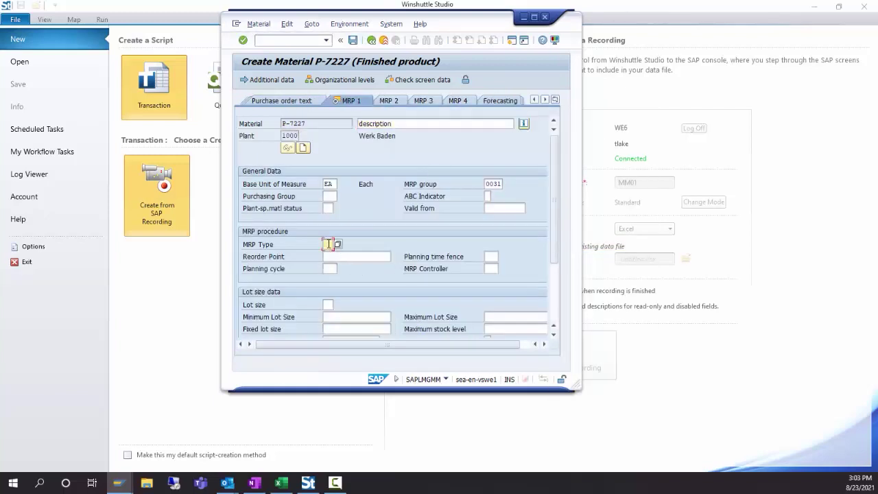
{"action": "key", "text": "Tab"}
{"action": "key", "text": "Return"}
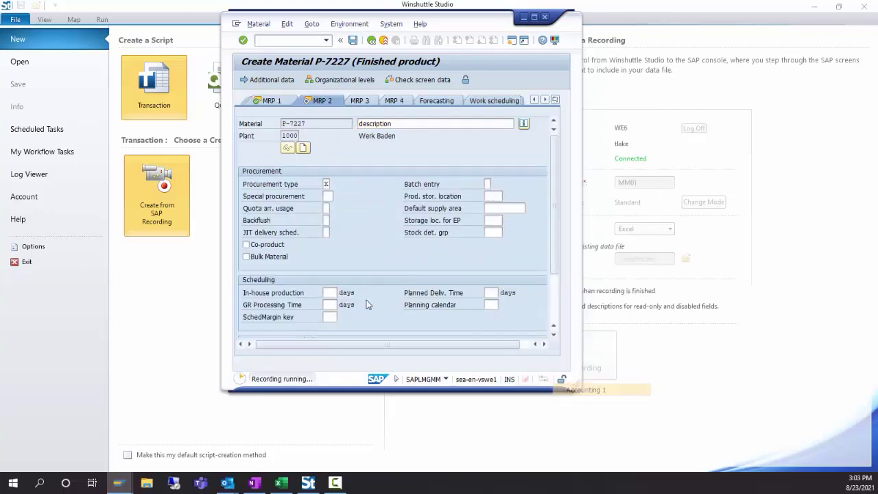
- Go to the Accounting 1 view and set the standard price to 100
{"action": "key", "text": "Return"}
{"action": "left_click", "coordinate": [487, 269]}
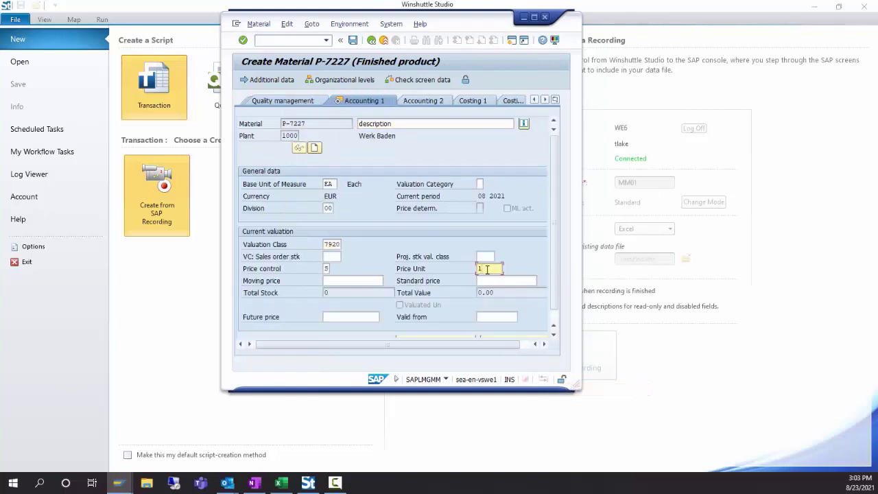
{"action": "left_click", "coordinate": [483, 279]}
{"action": "type", "text": "100"}
{"action": "key", "text": "Tab"}
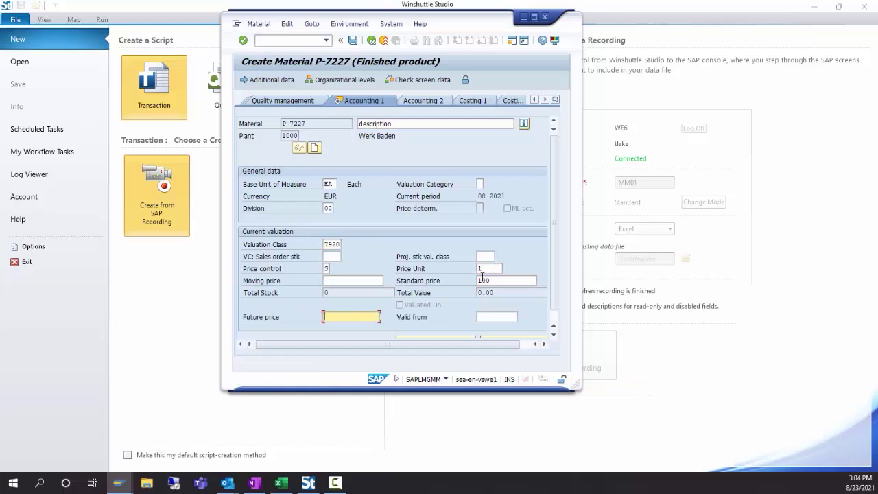
- Save the material data to finish the recording and review the recorded fields in the script mapping
{"action": "key", "text": "Return"}
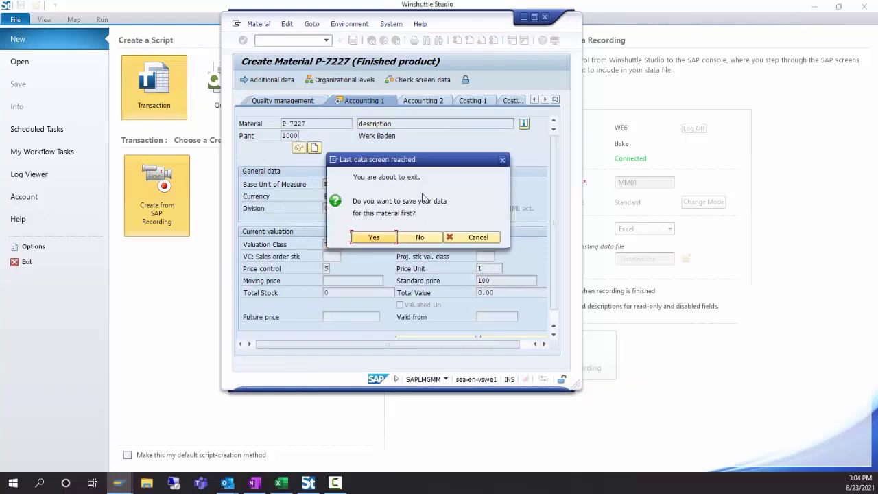
{"action": "left_click", "coordinate": [372, 237]}
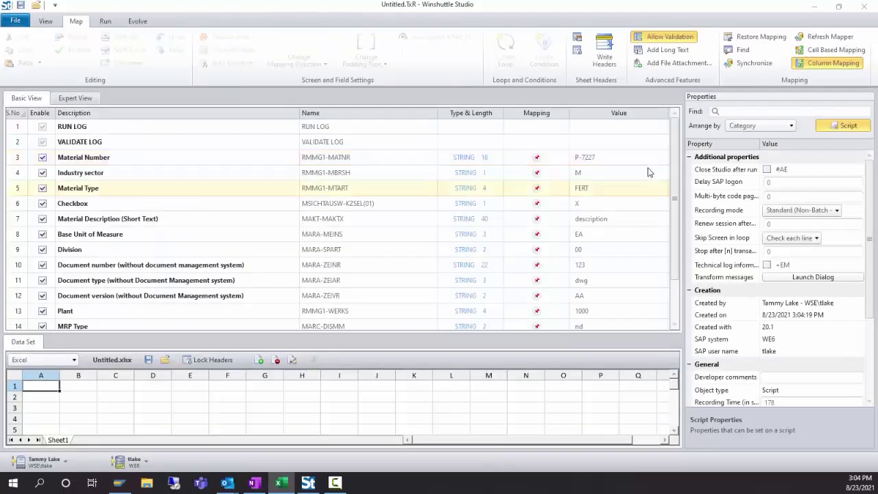
{"action": "mouse_move", "coordinate": [675, 197]}
{"action": "left_mouse_down"}
{"action": "mouse_move", "coordinate": [676, 241]}
{"action": "mouse_move", "coordinate": [675, 199]}
{"action": "left_mouse_up"}
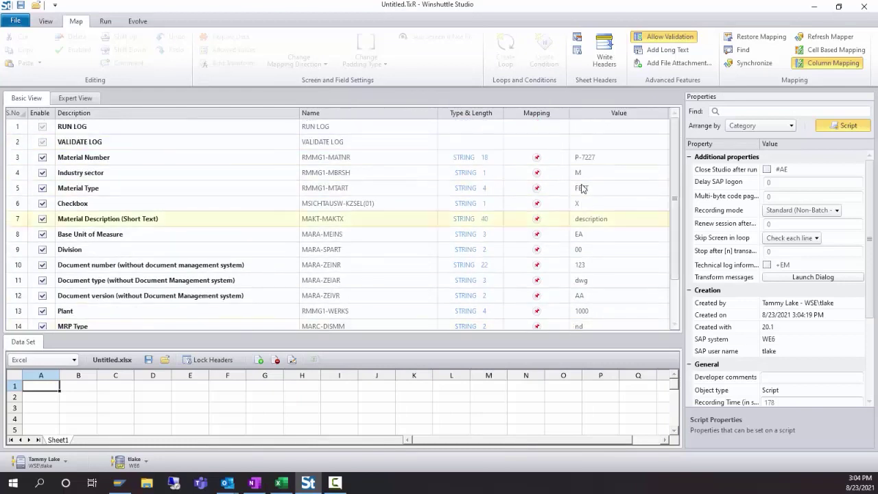
- Map the RUN LOG and VALIDATE LOG fields to Excel columns A and B of the data sheet
{"action": "left_click", "coordinate": [596, 312]}
{"action": "left_click", "coordinate": [158, 131]}
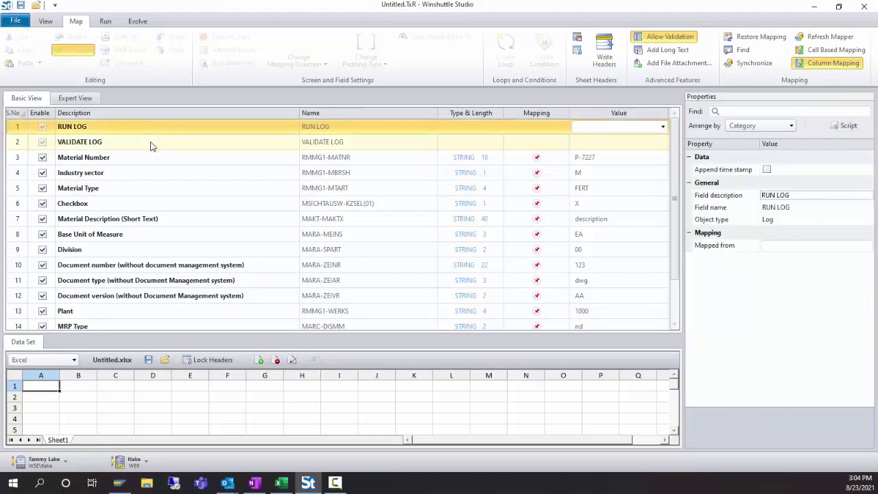
{"action": "left_click", "coordinate": [151, 145], "text": "shift"}
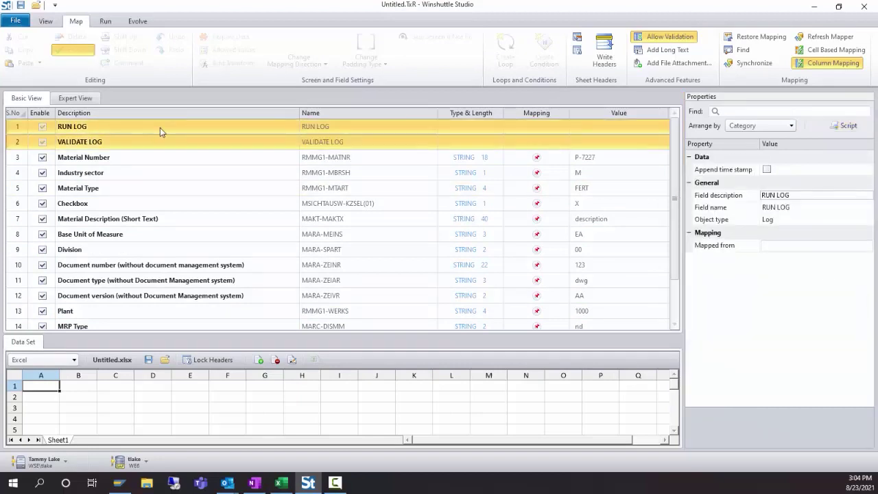
{"action": "left_click_drag", "start_coordinate": [160, 127], "coordinate": [48, 390]}
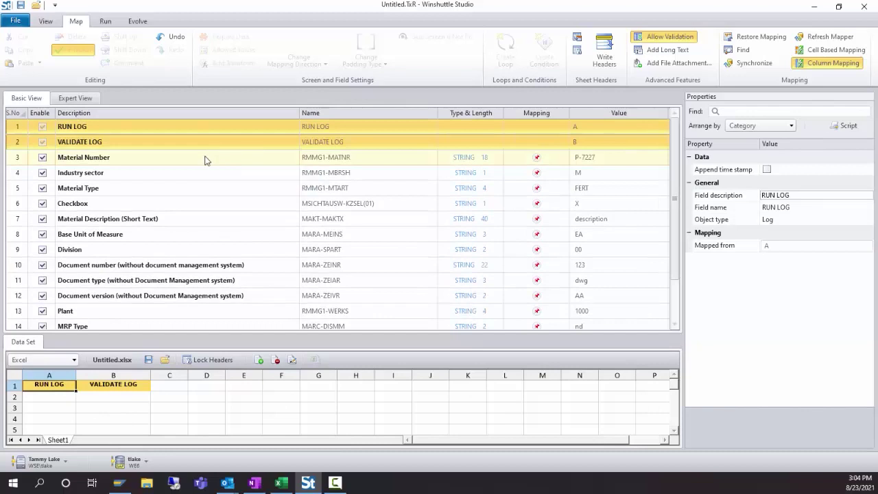
- Map all fields from Material Number through Standard price together to consecutive Excel columns C to Q
{"action": "left_click", "coordinate": [212, 163]}
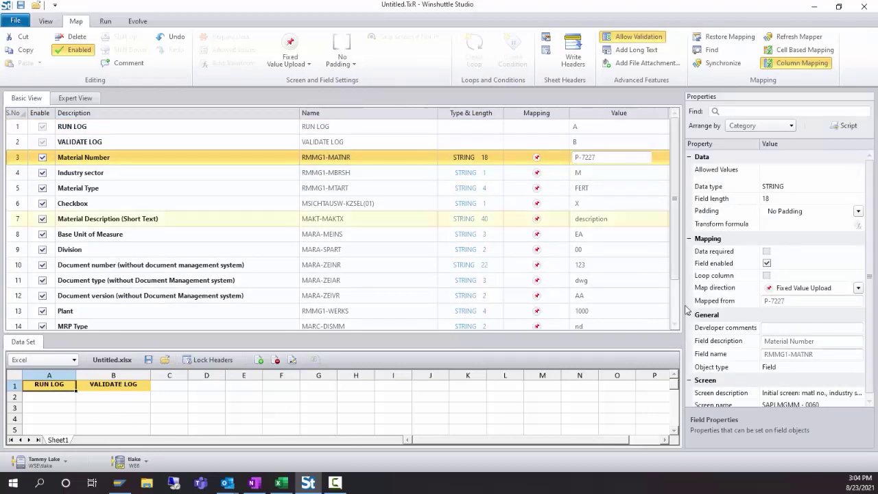
{"action": "scroll", "coordinate": [676, 237], "scroll_direction": "down", "scroll_amount": 1}
{"action": "scroll", "coordinate": [676, 237], "scroll_direction": "down", "scroll_amount": 1}
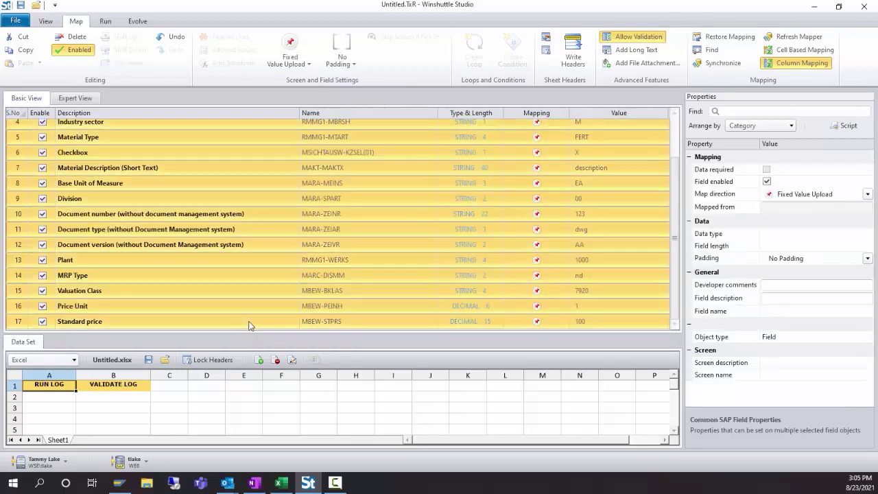
{"action": "left_click", "coordinate": [249, 323], "text": "shift"}
{"action": "left_click_drag", "start_coordinate": [170, 388], "coordinate": [205, 166]}
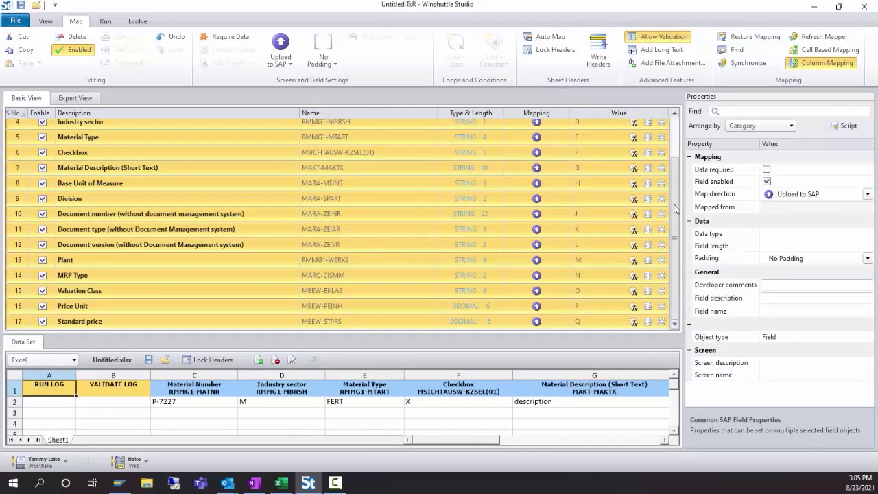
- Restore the script mapping from the backup of the initial SAP recording
{"action": "left_click_drag", "start_coordinate": [676, 287], "coordinate": [677, 210]}
{"action": "left_click", "coordinate": [748, 37]}
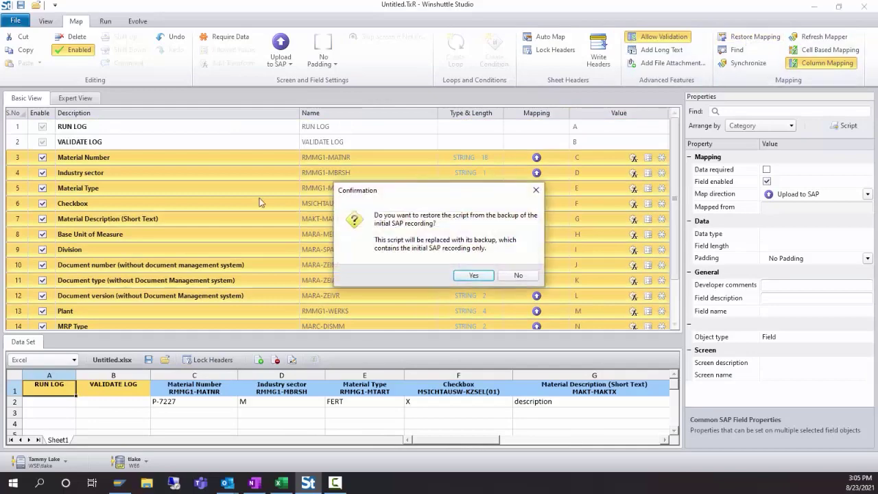
{"action": "left_click", "coordinate": [474, 276]}
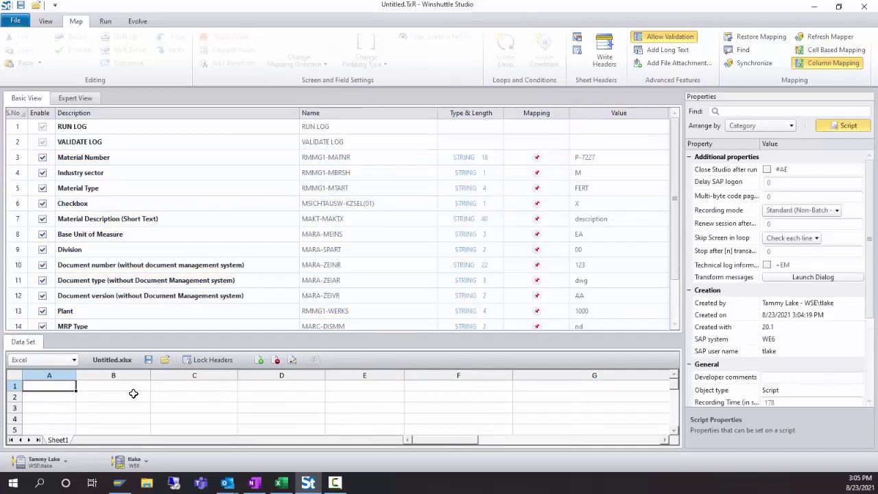
- Map RUN LOG to column A and VALIDATE LOG to column B of the empty data sheet
{"action": "left_click", "coordinate": [120, 128]}
{"action": "left_click", "coordinate": [126, 141], "text": "shift"}
{"action": "left_click_drag", "start_coordinate": [125, 141], "coordinate": [46, 386]}
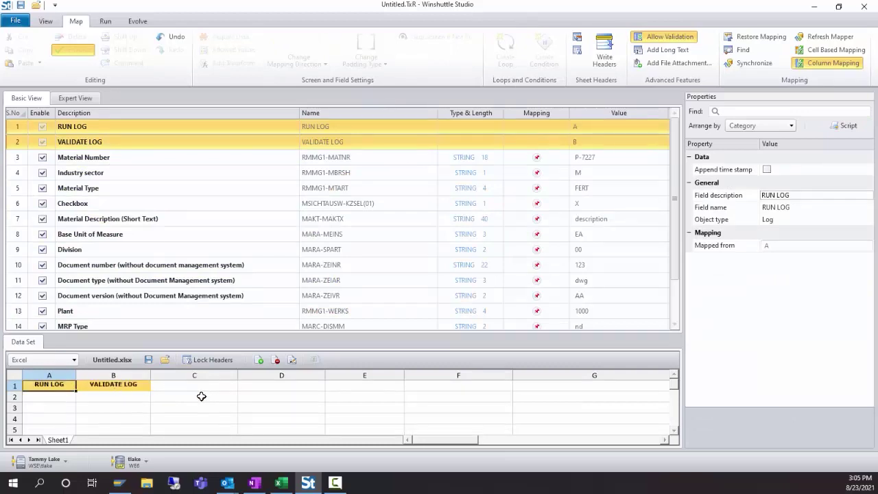
- Map Material Number to column C, Material Description to D, Industry sector to E and Material Type to F
{"action": "left_click_drag", "start_coordinate": [133, 160], "coordinate": [196, 387]}
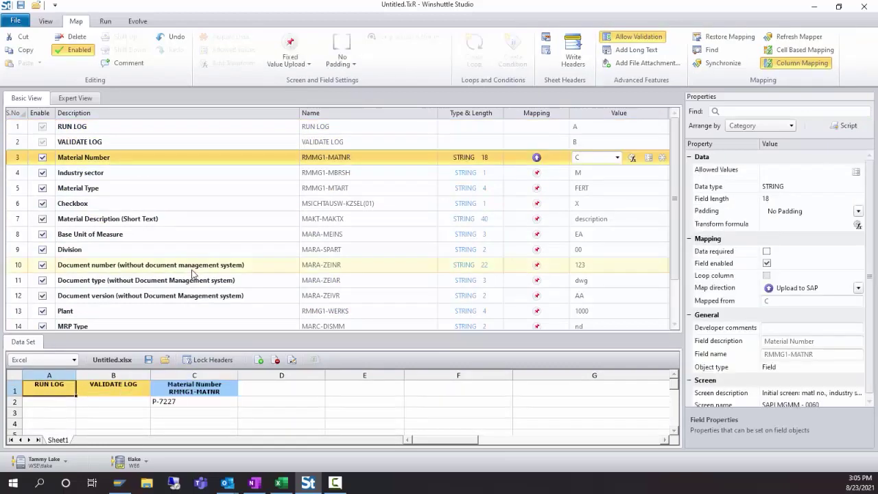
{"action": "left_click", "coordinate": [276, 383]}
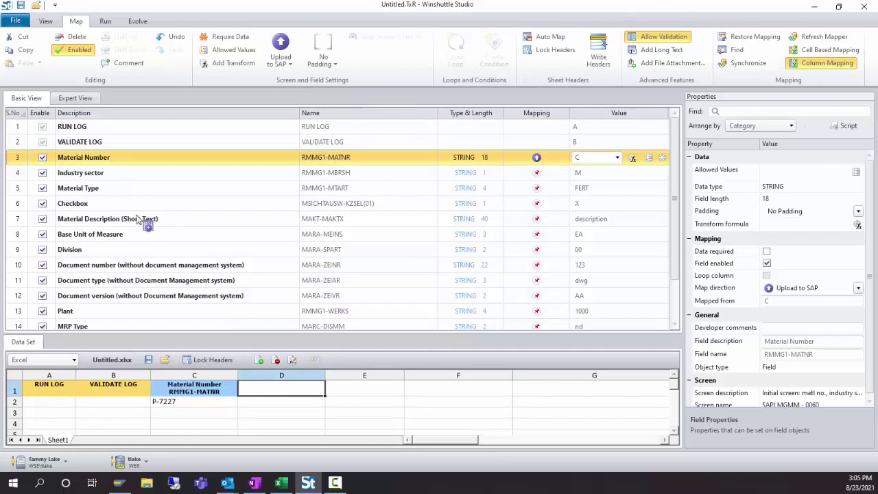
{"action": "left_click_drag", "start_coordinate": [149, 220], "coordinate": [282, 386]}
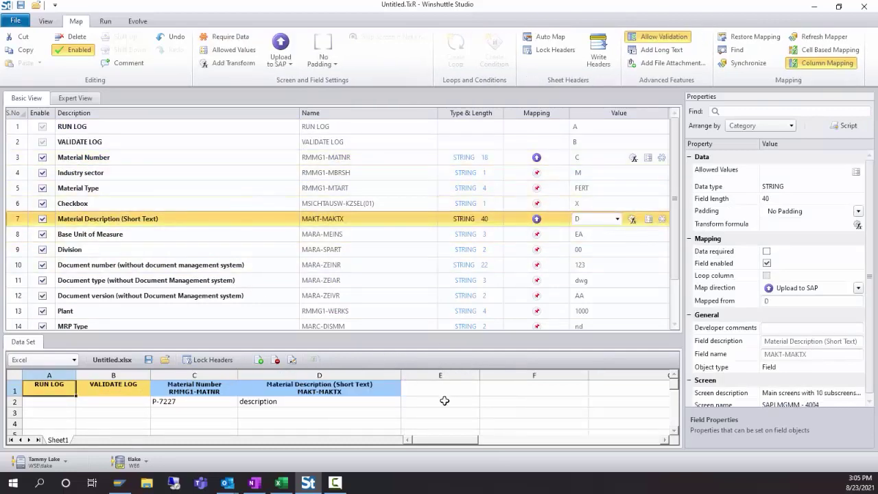
{"action": "left_click_drag", "start_coordinate": [103, 173], "coordinate": [508, 384]}
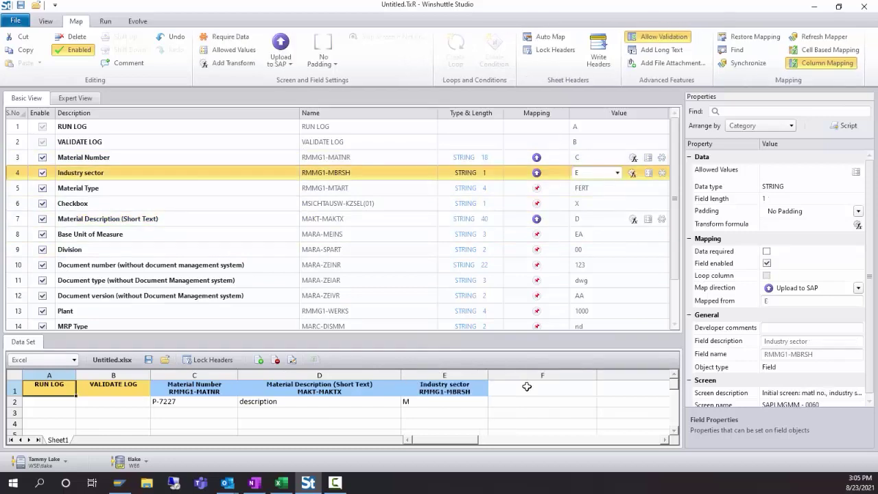
{"action": "double_click", "coordinate": [194, 188]}
- Map the fields from Base Unit of Measure through Standard price to columns G to P, keeping Checkbox as fixed value X
{"action": "left_click", "coordinate": [184, 242]}
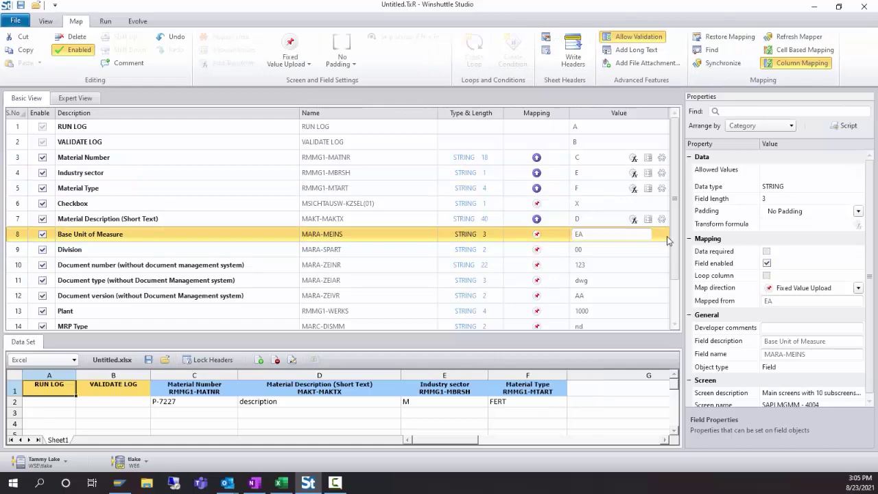
{"action": "scroll", "coordinate": [676, 246], "scroll_direction": "down", "scroll_amount": 1}
{"action": "left_click", "coordinate": [171, 321], "text": "shift"}
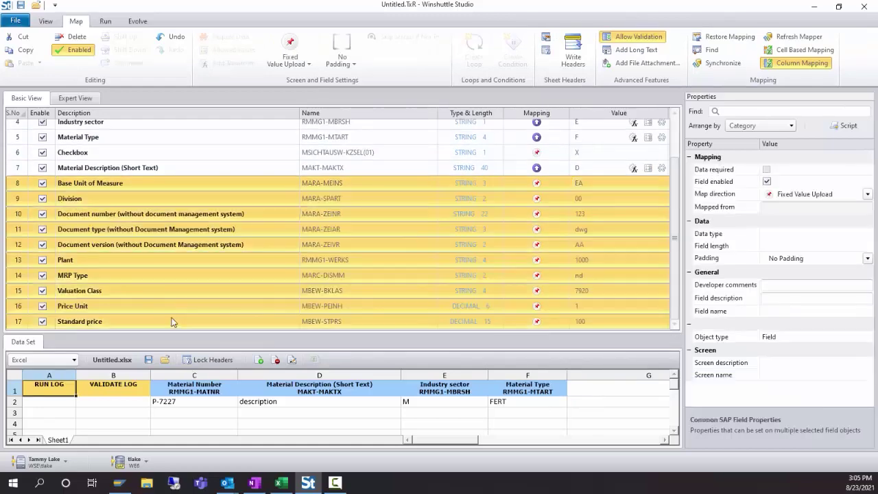
{"action": "left_click_drag", "start_coordinate": [621, 392], "coordinate": [272, 291]}
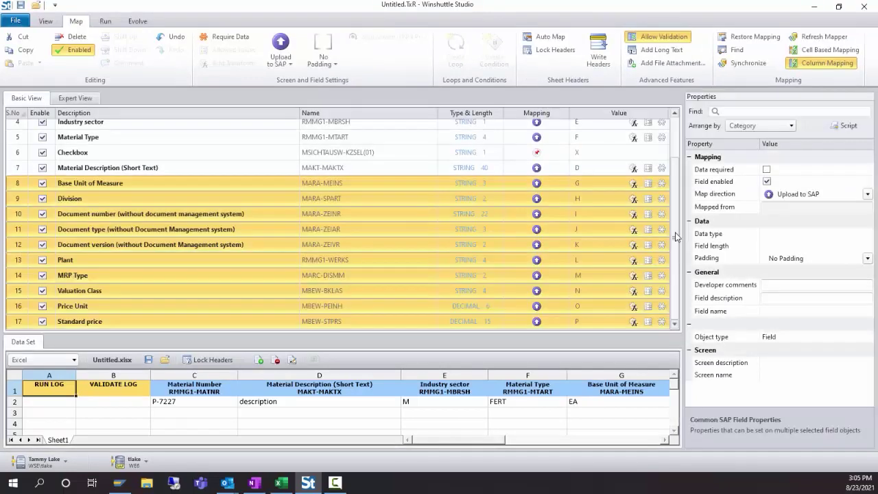
{"action": "scroll", "coordinate": [676, 237], "scroll_direction": "up", "scroll_amount": 1}
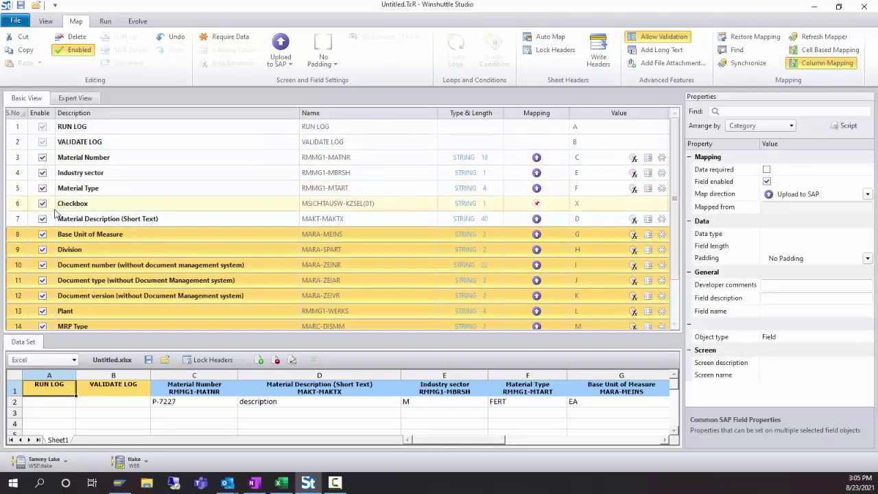
{"action": "left_click", "coordinate": [602, 204]}
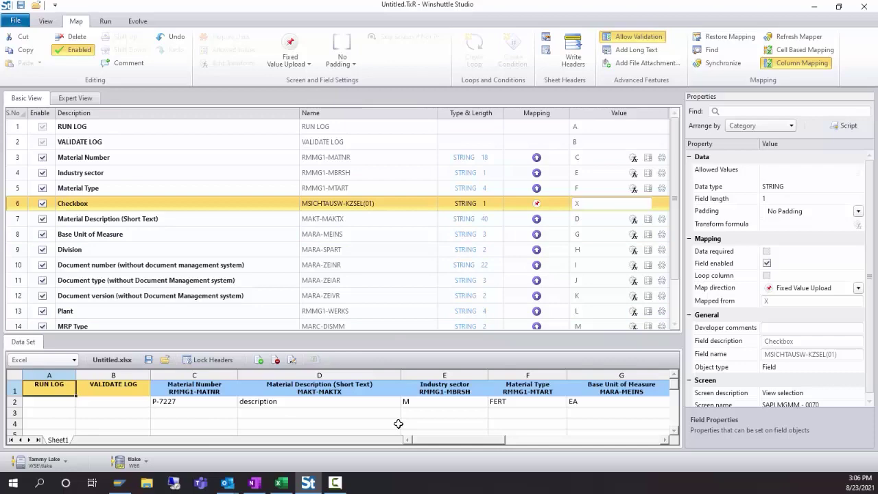
- Save both the MM01 script file and its Excel data file under the proposed names
{"action": "left_click", "coordinate": [21, 5]}
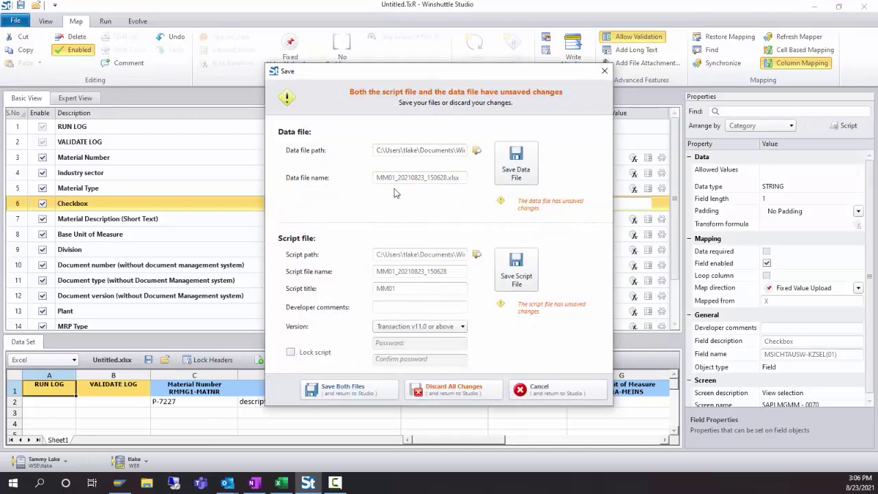
{"action": "left_click", "coordinate": [340, 398]}
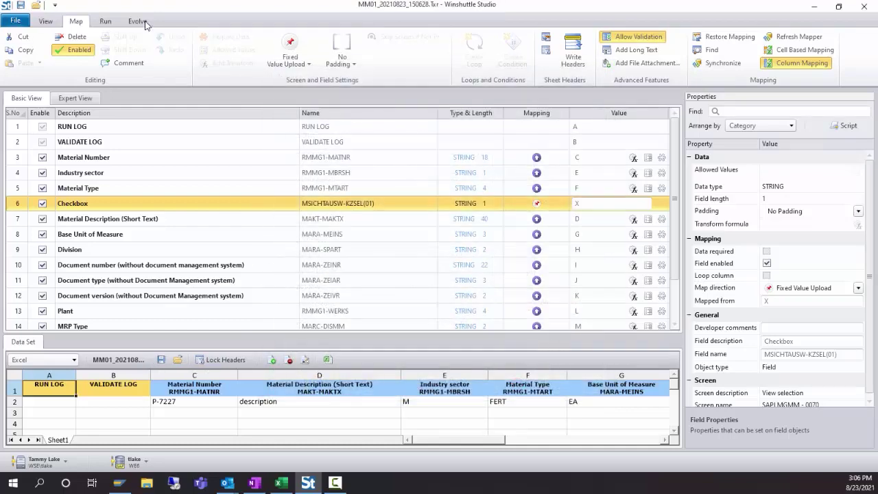
- Open the run view, set the row 2 material number to P-7228 and validate the record against SAP
{"action": "left_click", "coordinate": [102, 23]}
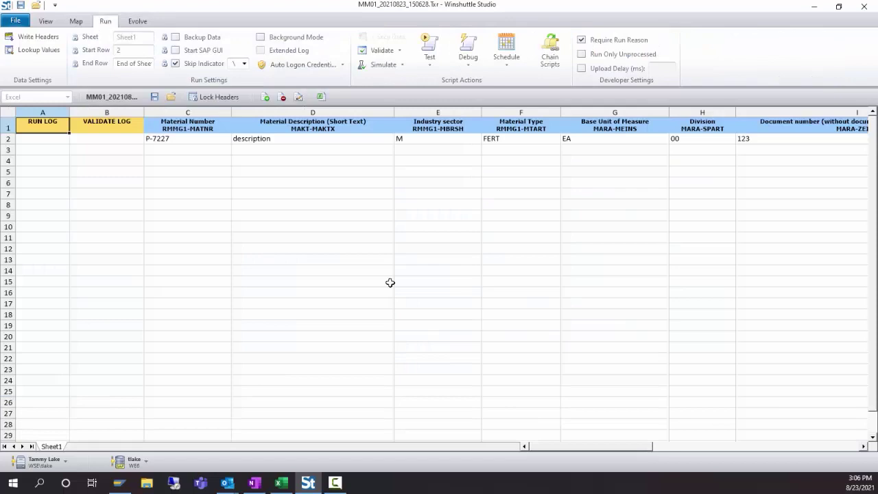
{"action": "double_click", "coordinate": [185, 139]}
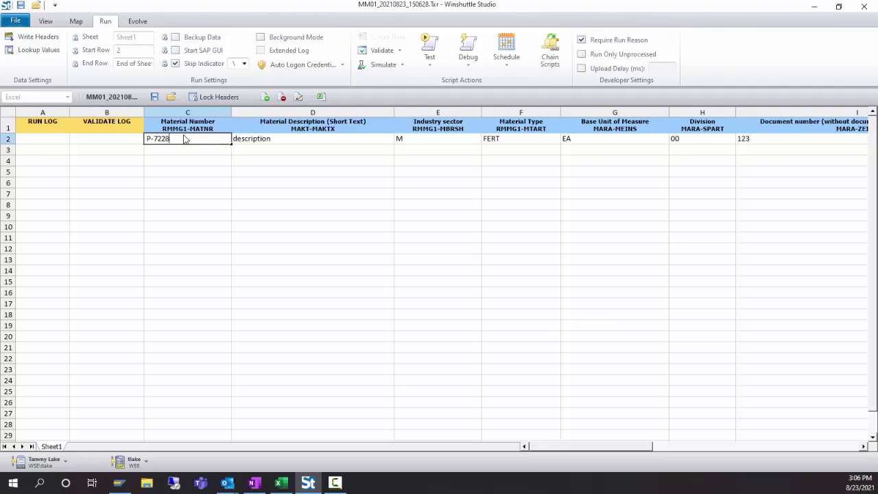
{"action": "key", "text": "Return"}
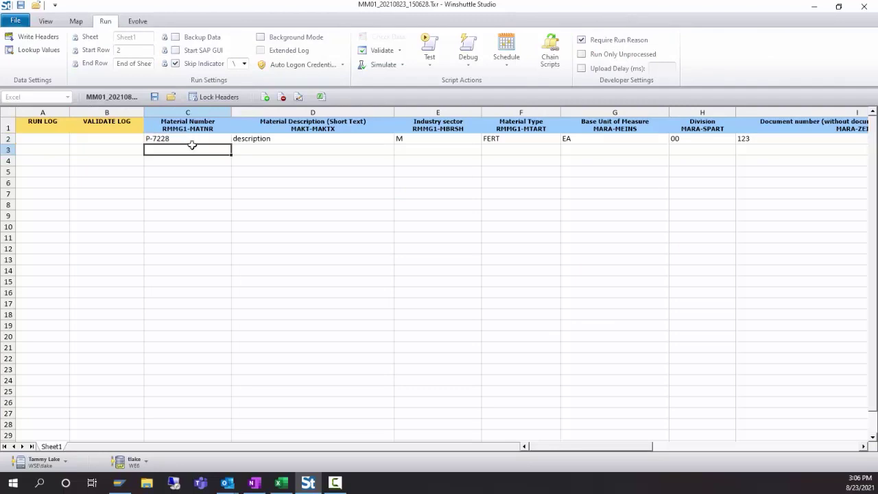
{"action": "left_click", "coordinate": [376, 54]}
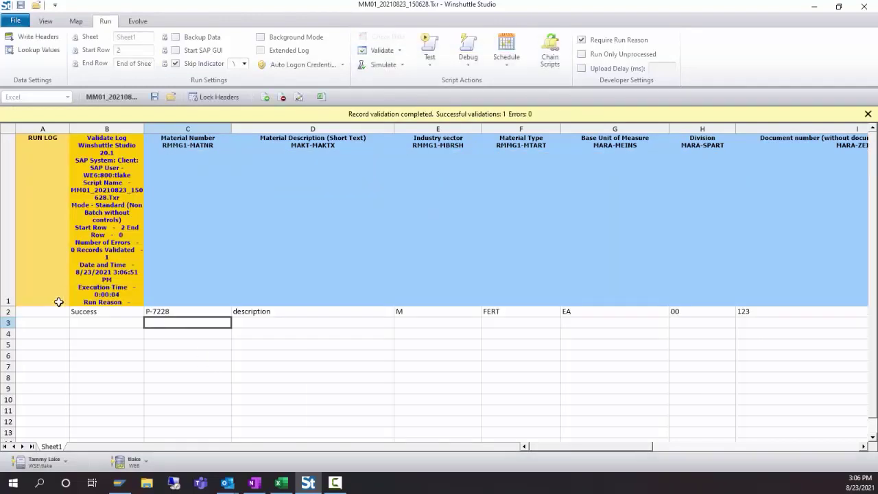
- Test-run the script with the proposed run reason and widen the run log column to read its log
{"action": "left_click", "coordinate": [435, 41]}
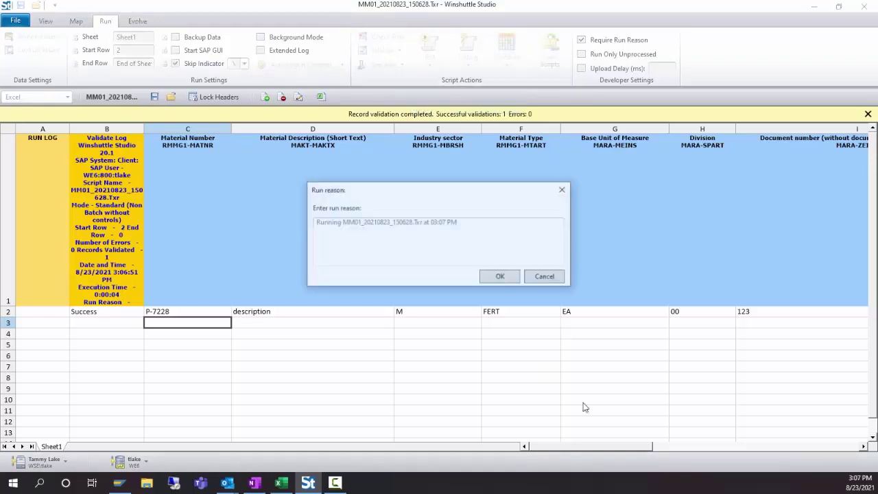
{"action": "left_click", "coordinate": [502, 278]}
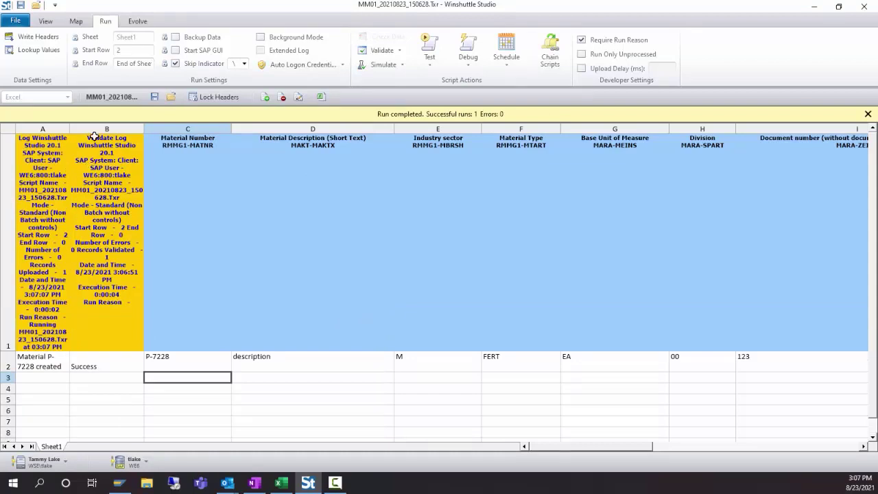
{"action": "left_click_drag", "start_coordinate": [69, 133], "coordinate": [147, 137]}
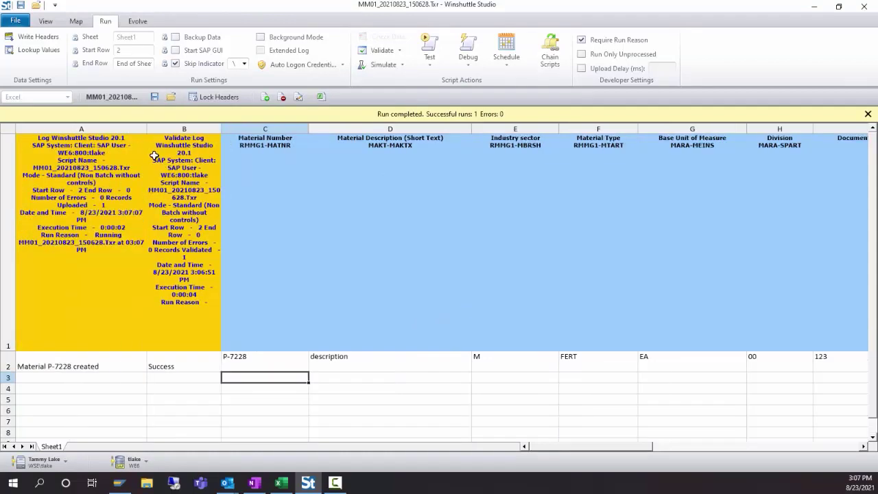